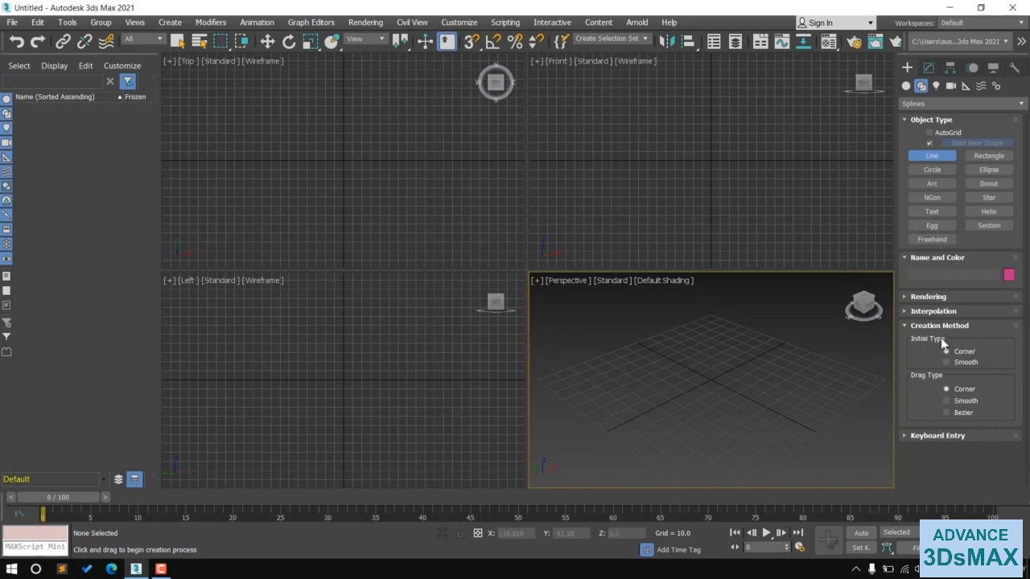
Draw an open five-point line with straight segments in the Top viewport, using the Corner initial type
left_click(223, 119)
left_click(361, 131)
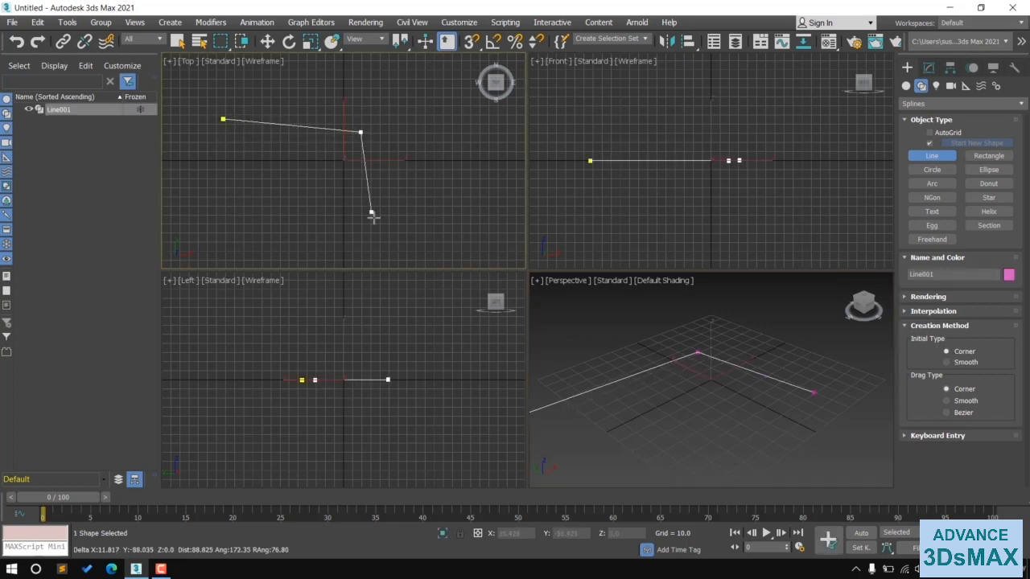
left_click(373, 218)
left_click(449, 188)
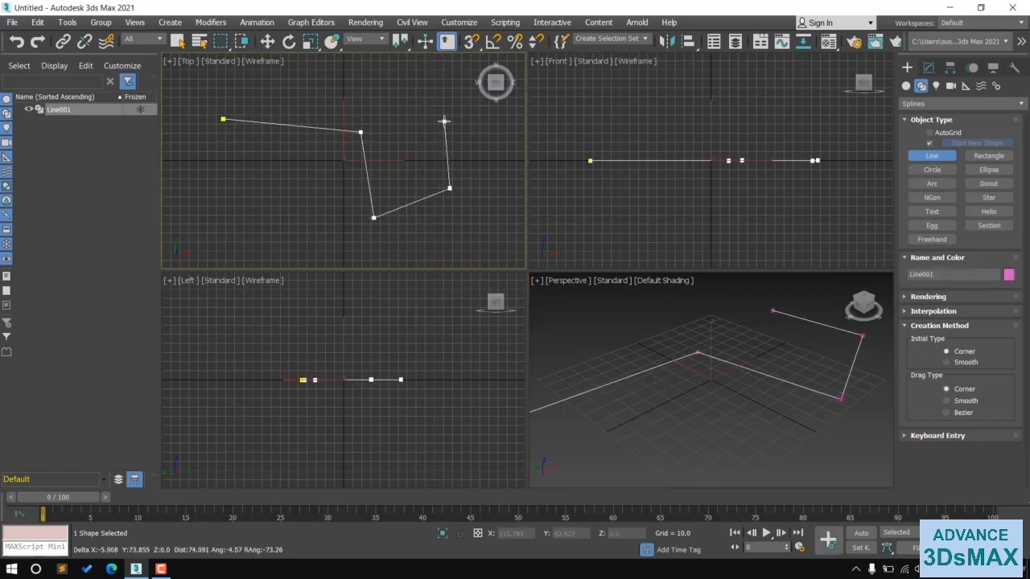
left_click(445, 121)
right_click(445, 126)
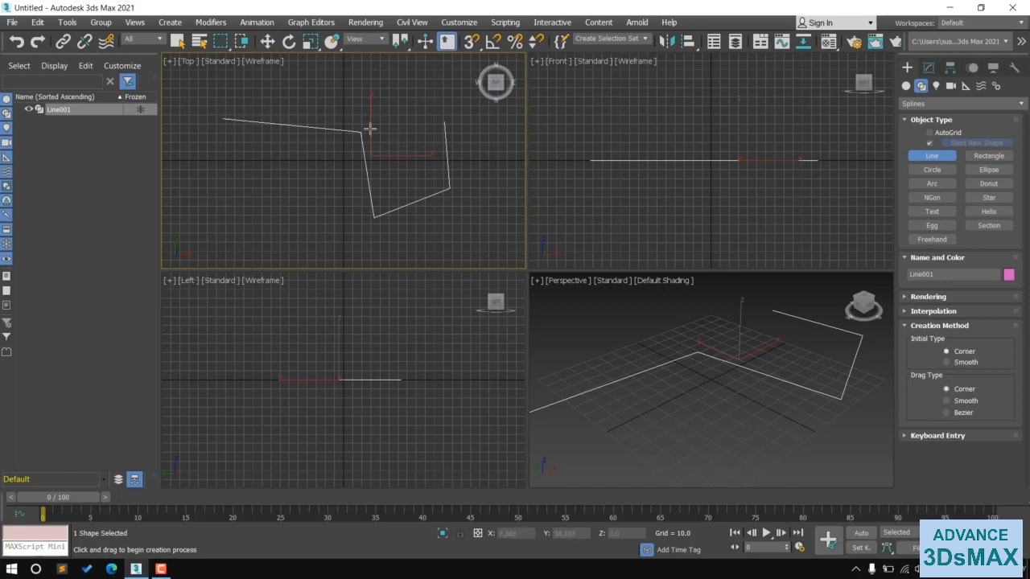
Set the line's initial type to Smooth and draw a winding open curve across the Top viewport
left_click(947, 362)
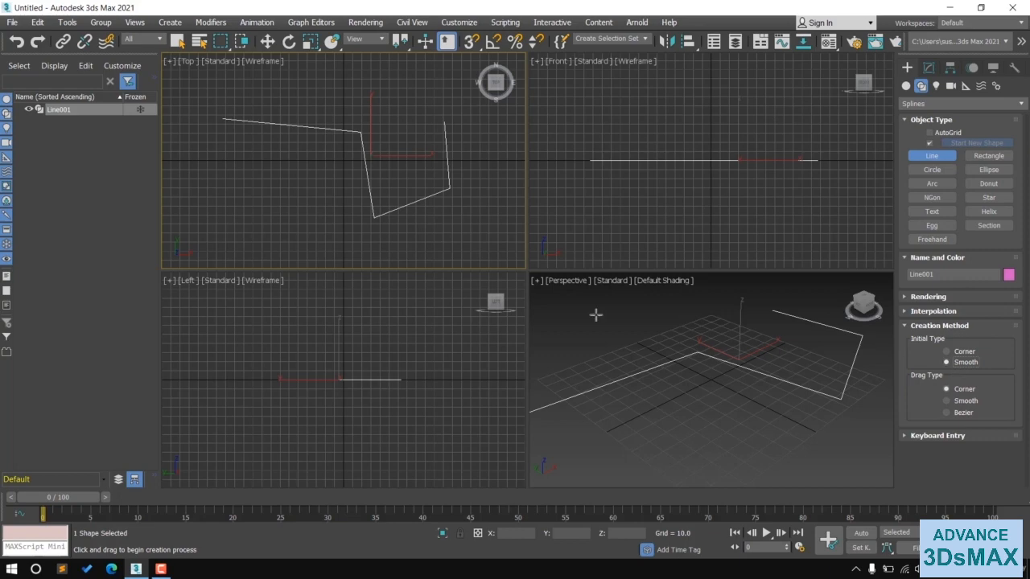
left_click(202, 166)
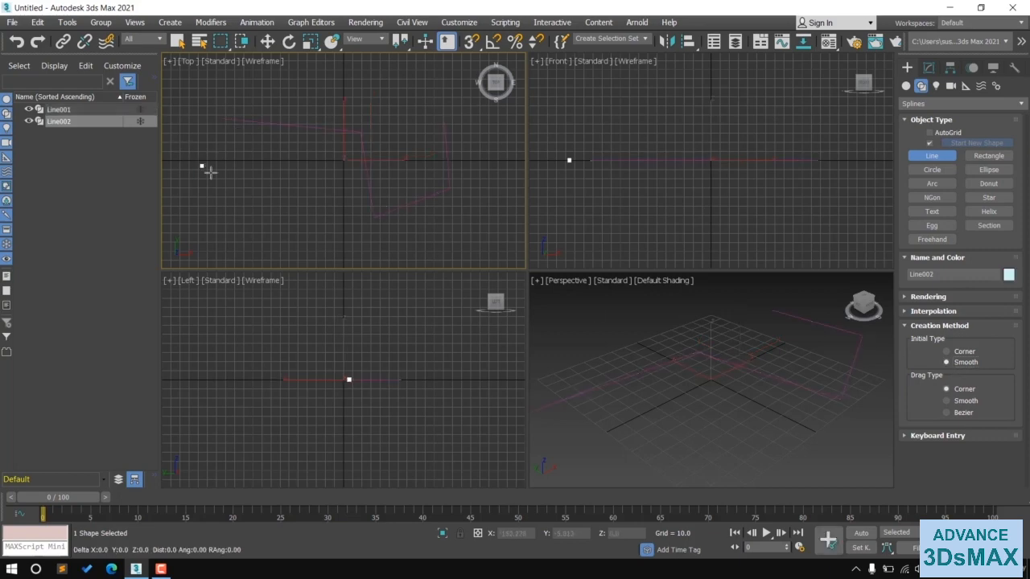
left_click(297, 206)
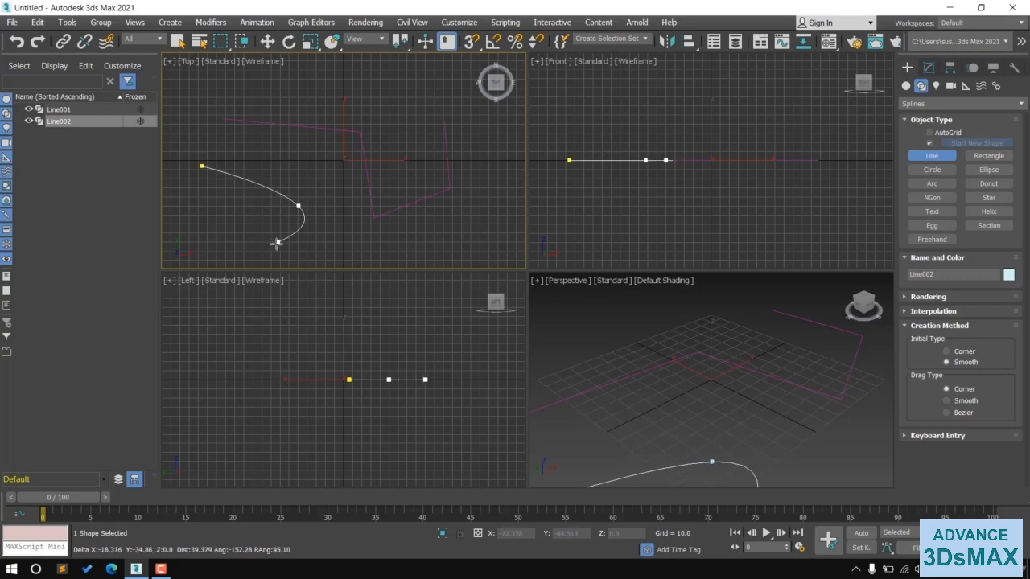
left_click(220, 245)
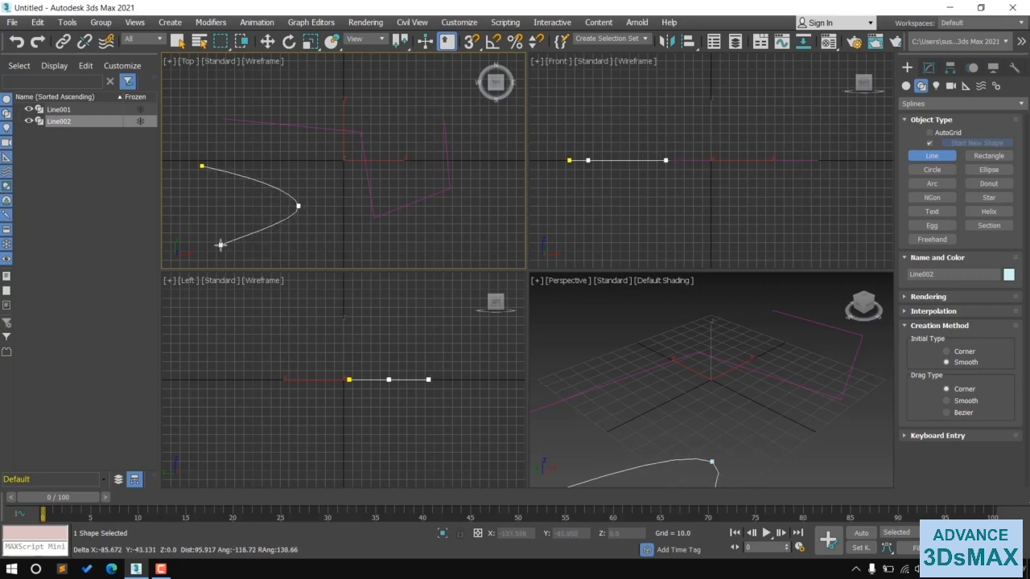
left_click(336, 250)
left_click(348, 234)
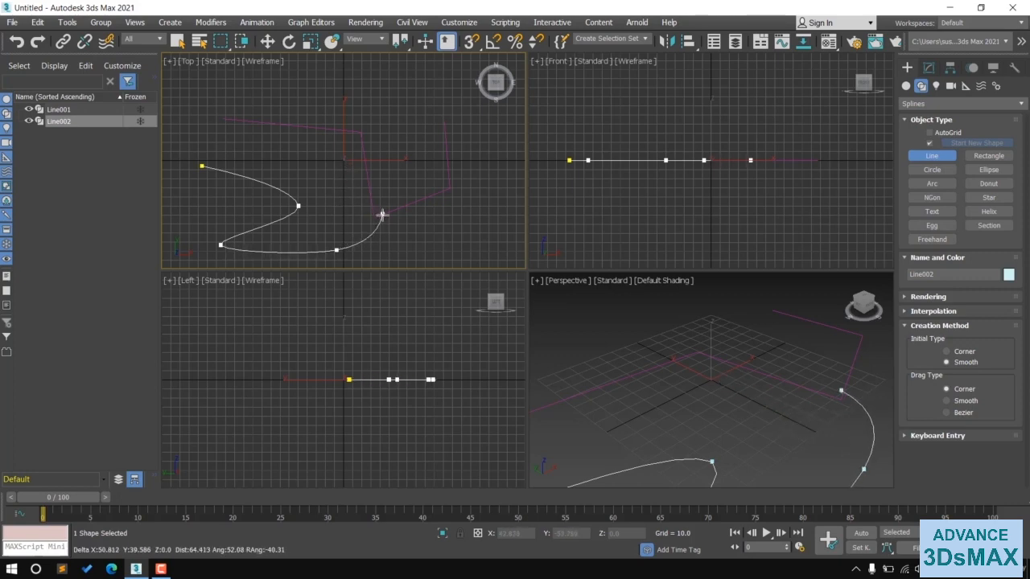
left_click(351, 218)
left_click(351, 151)
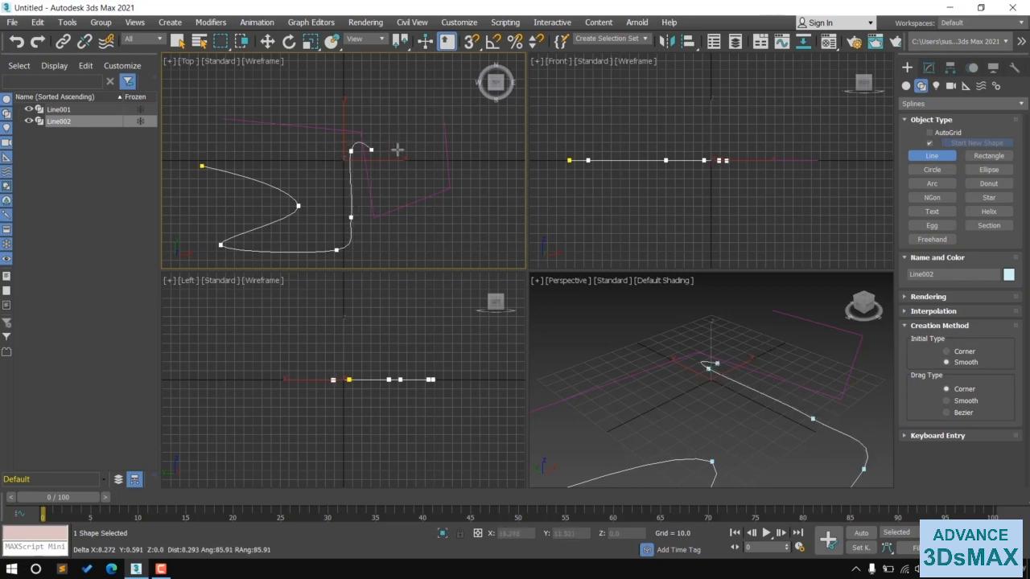
left_click(422, 155)
left_click(426, 104)
right_click(437, 88)
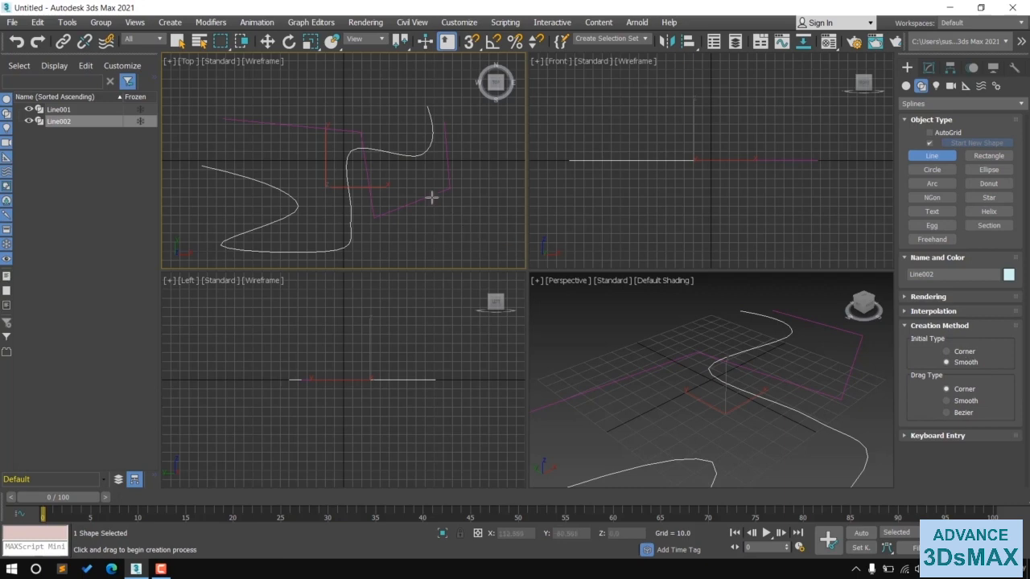
End line creation and delete both lines from the scene
right_click(406, 164)
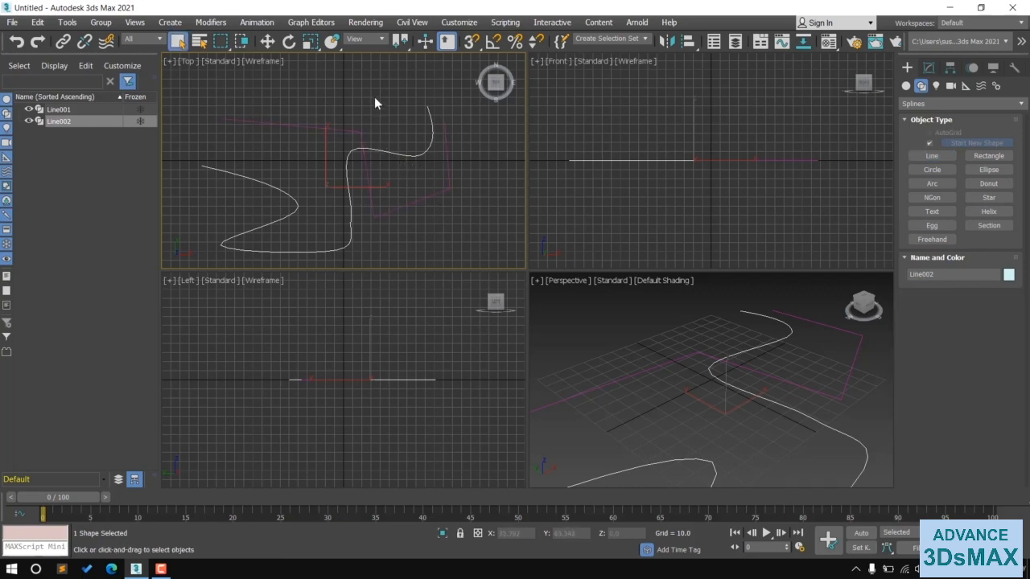
left_click_drag(374, 102, 301, 214)
key("Delete")
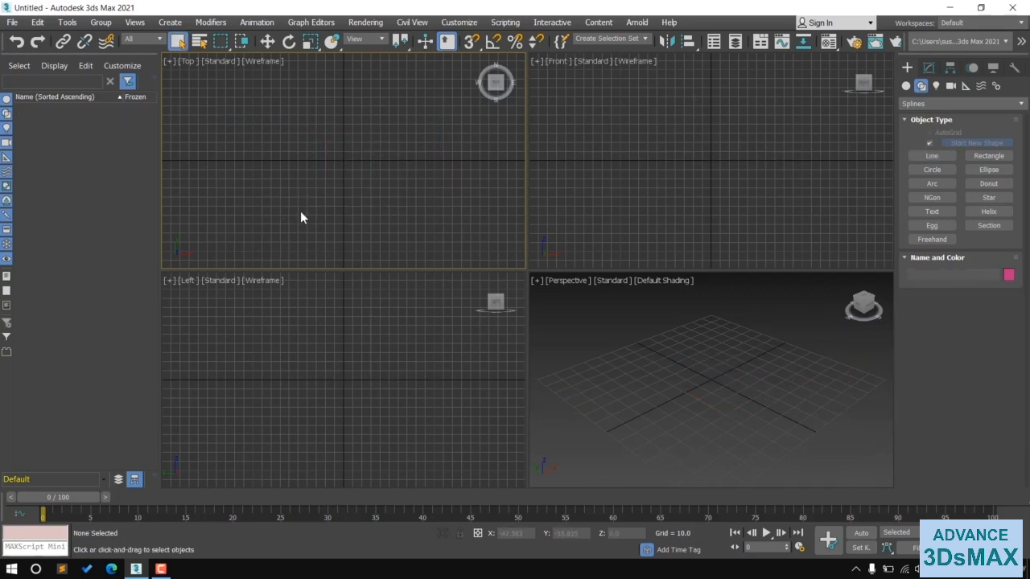
Draw an open five-point zigzag line with Corner initial and drag types in the Top viewport
left_click(931, 156)
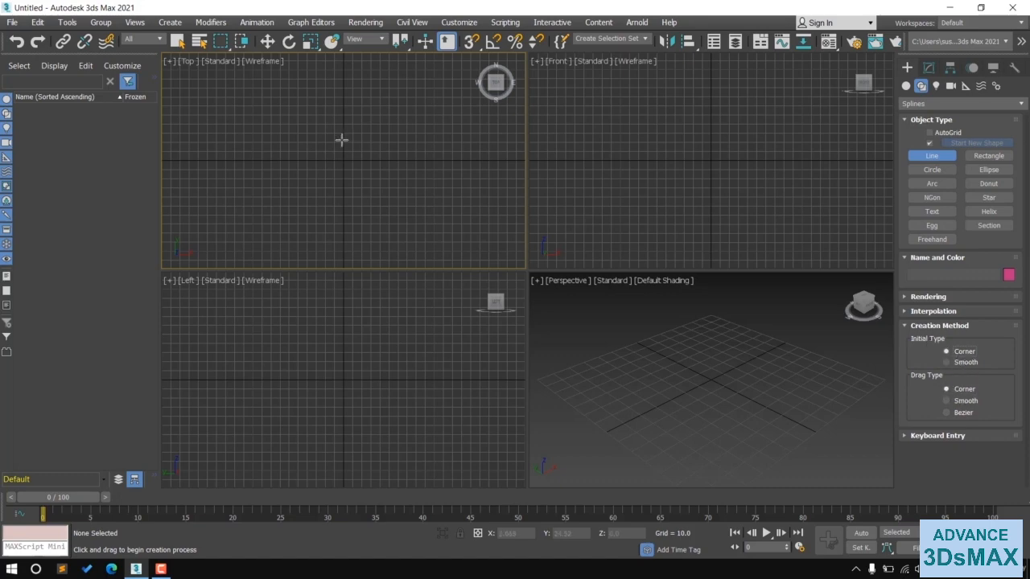
left_click(218, 103)
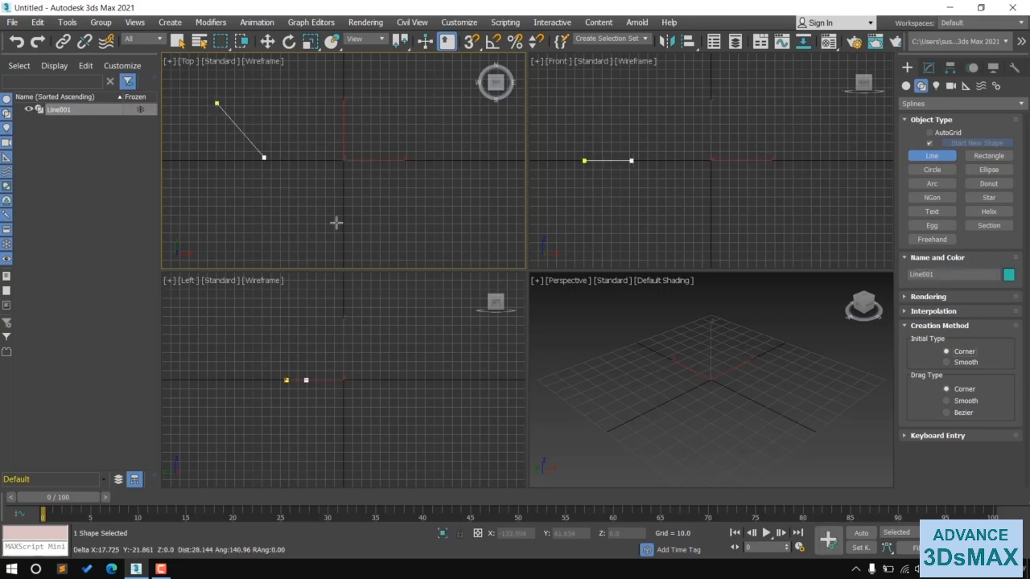
left_click(328, 164)
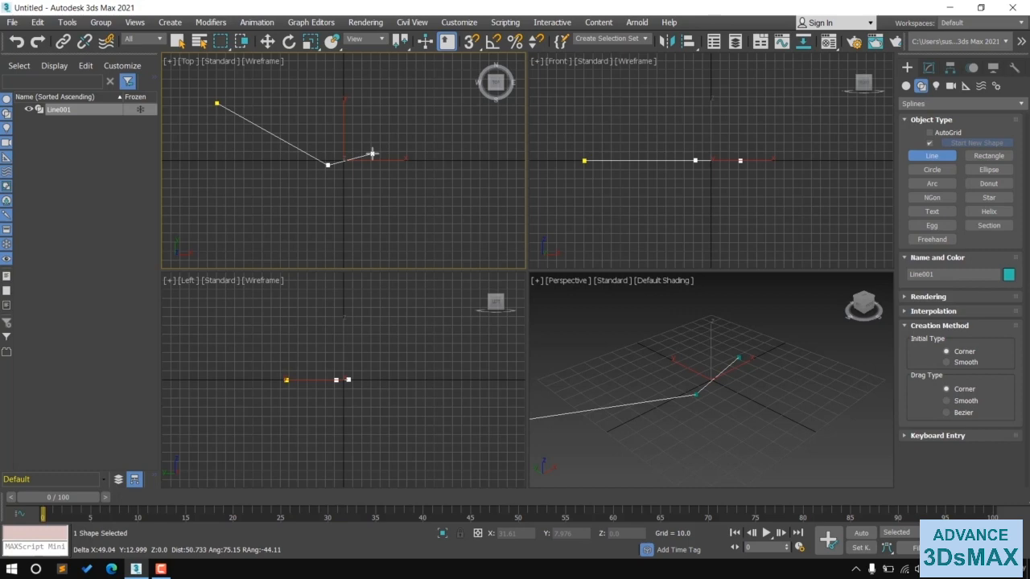
left_click(424, 102)
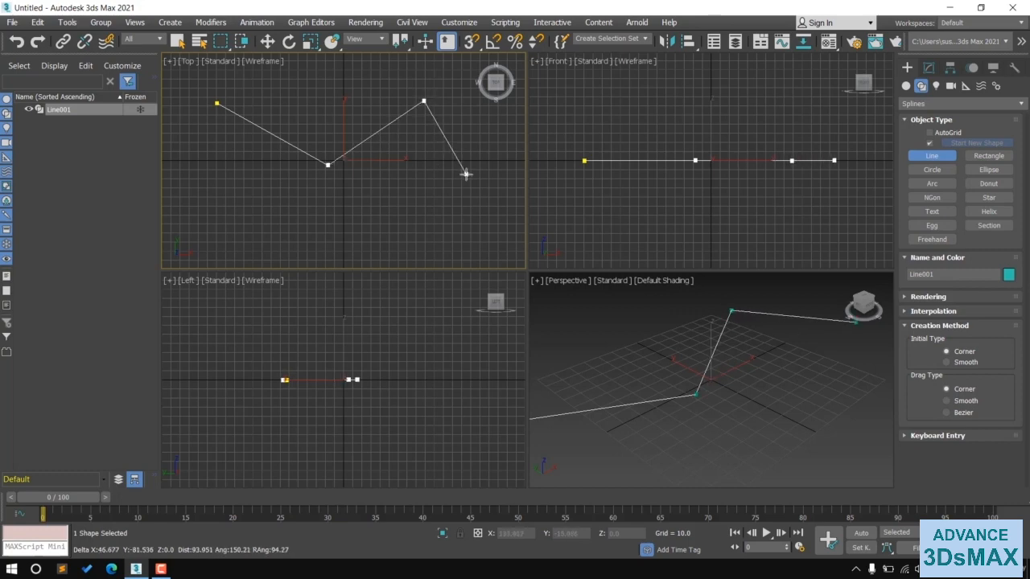
left_click(464, 174)
right_click(464, 173)
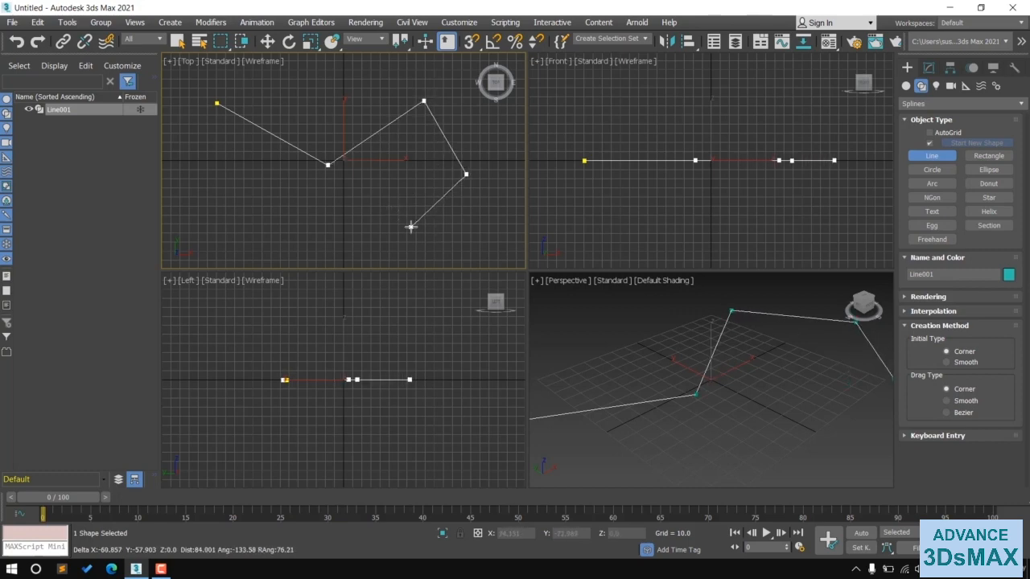
left_click(411, 227)
left_click(335, 242)
right_click(315, 221)
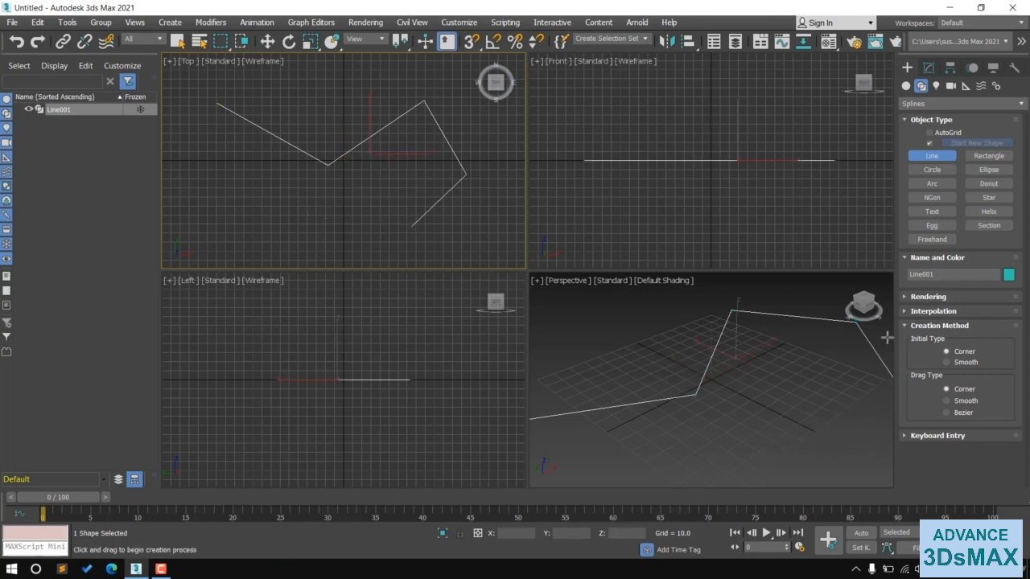
Set the line's drag type to Smooth and begin a second line in the Top viewport with a smooth vertex below the zigzag
left_click(967, 402)
middle_click_drag(385, 182, 402, 162)
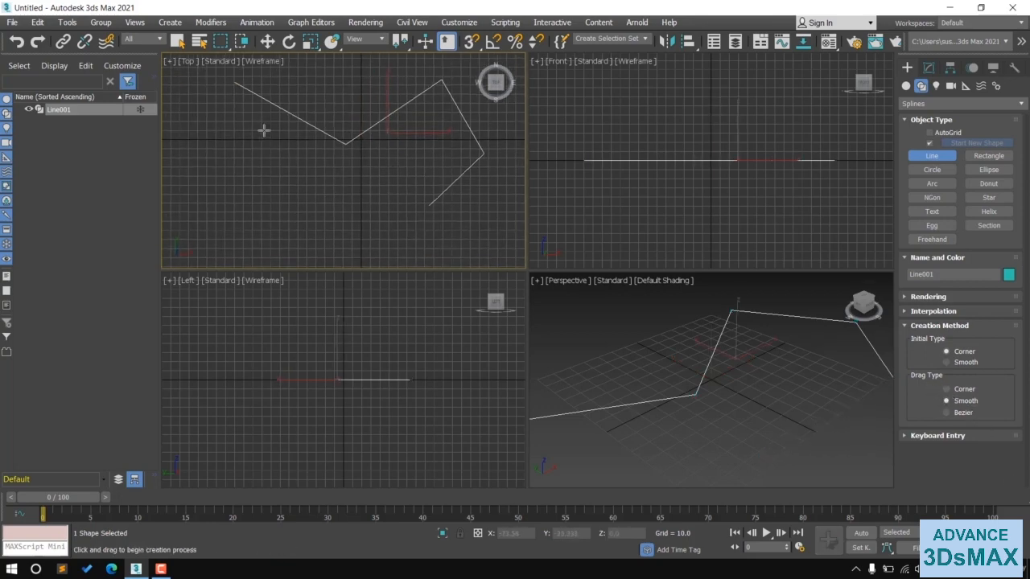
left_click(206, 130)
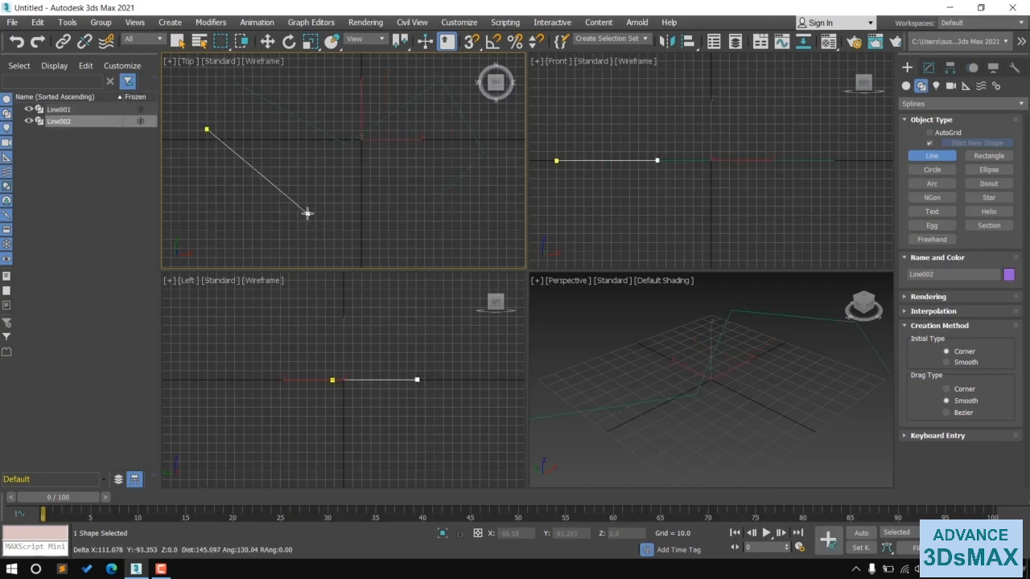
left_click_drag(307, 213, 333, 208)
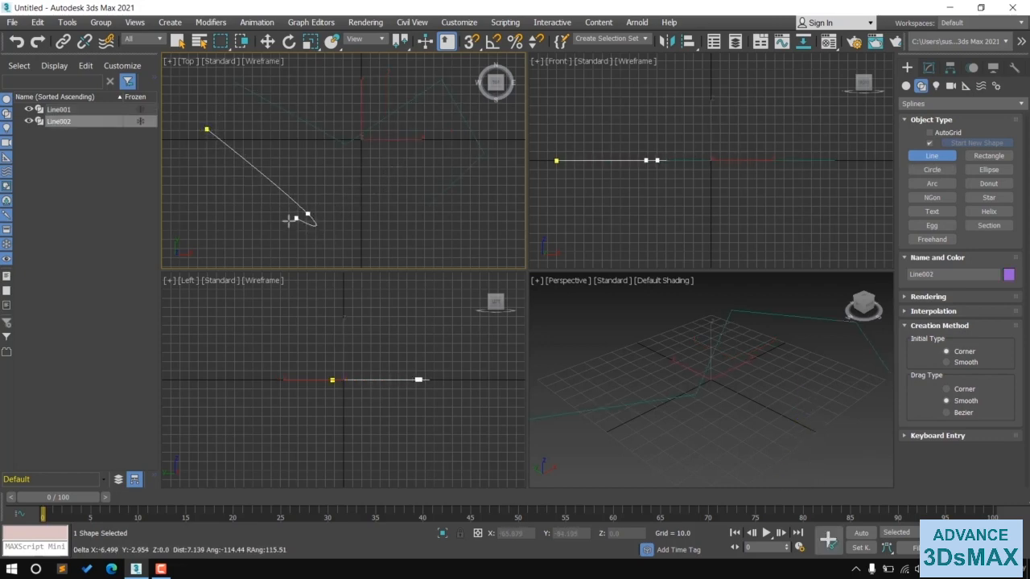
left_click(396, 162)
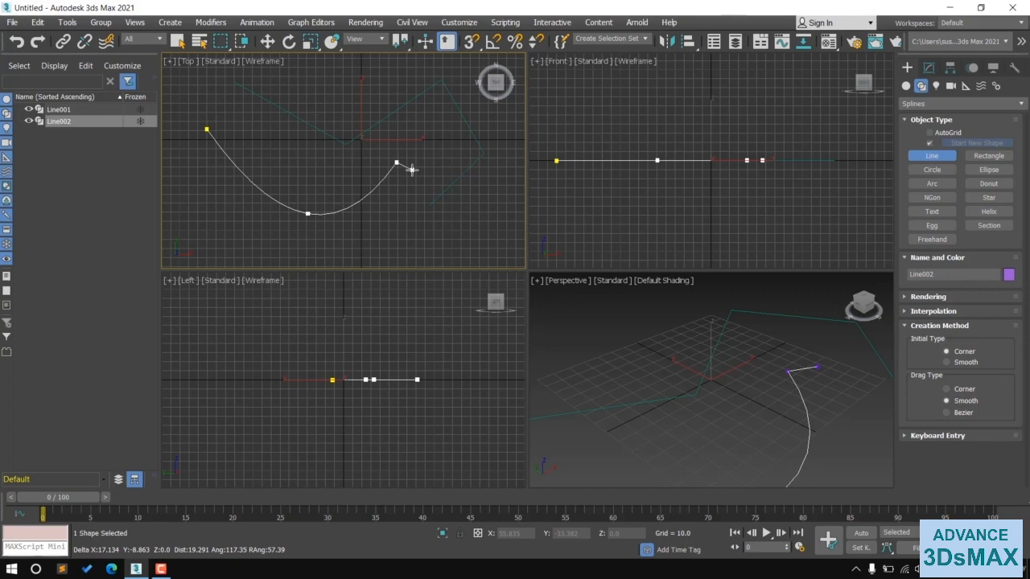
key("BackSpace")
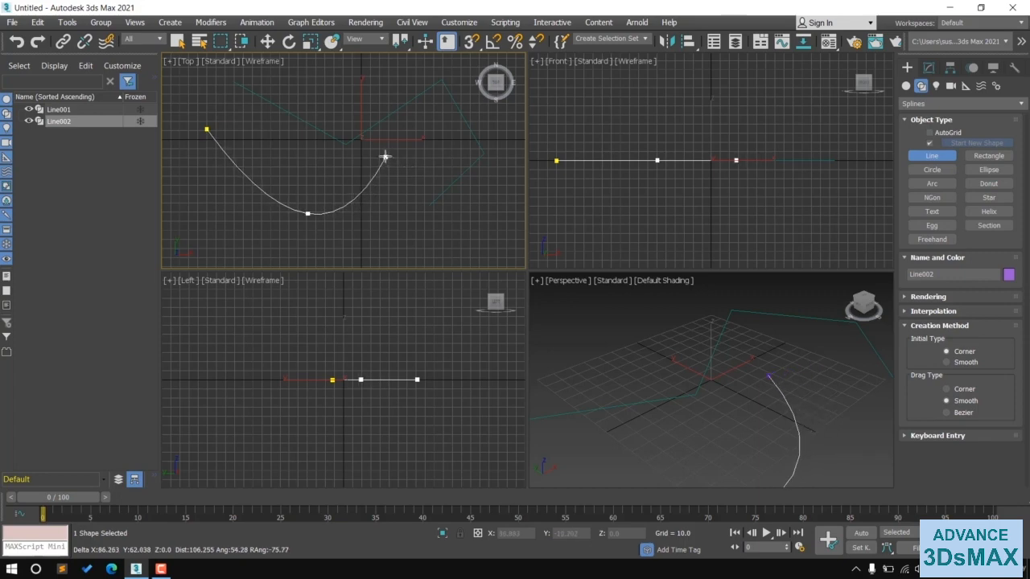
left_click(385, 156)
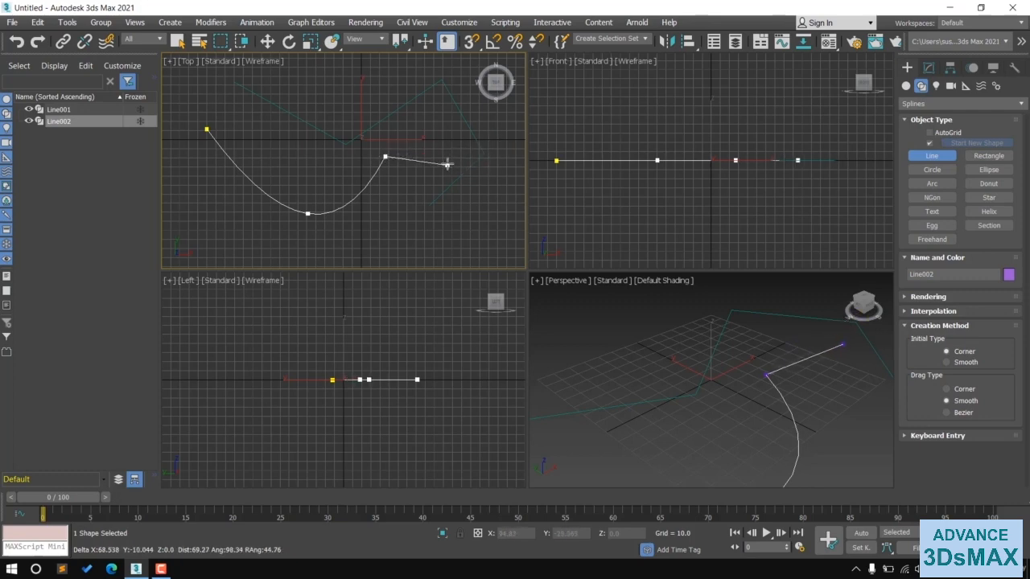
key("BackSpace")
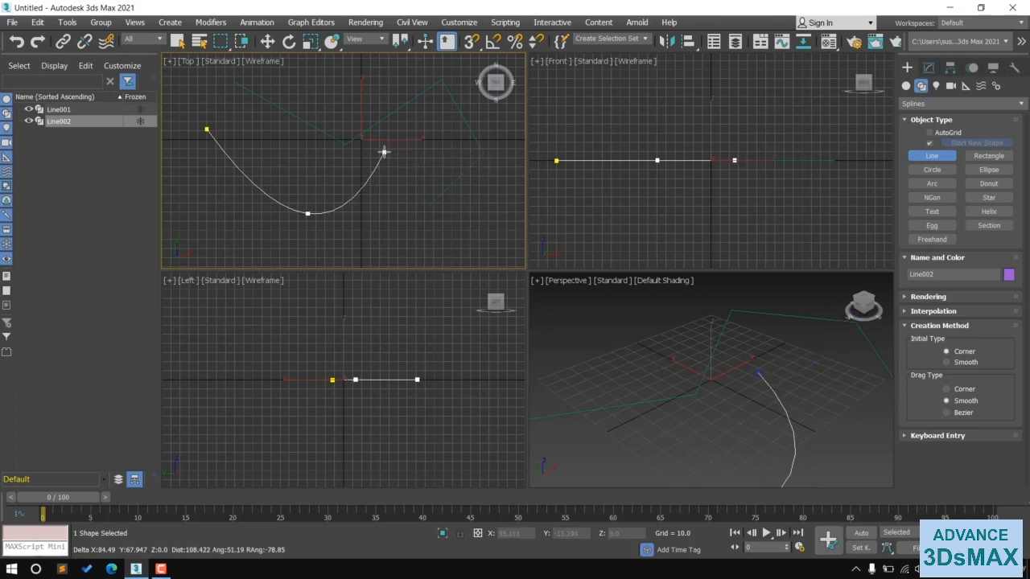
Add a smooth crest vertex and an end vertex to complete the four-point wave-shaped line
left_click(384, 152)
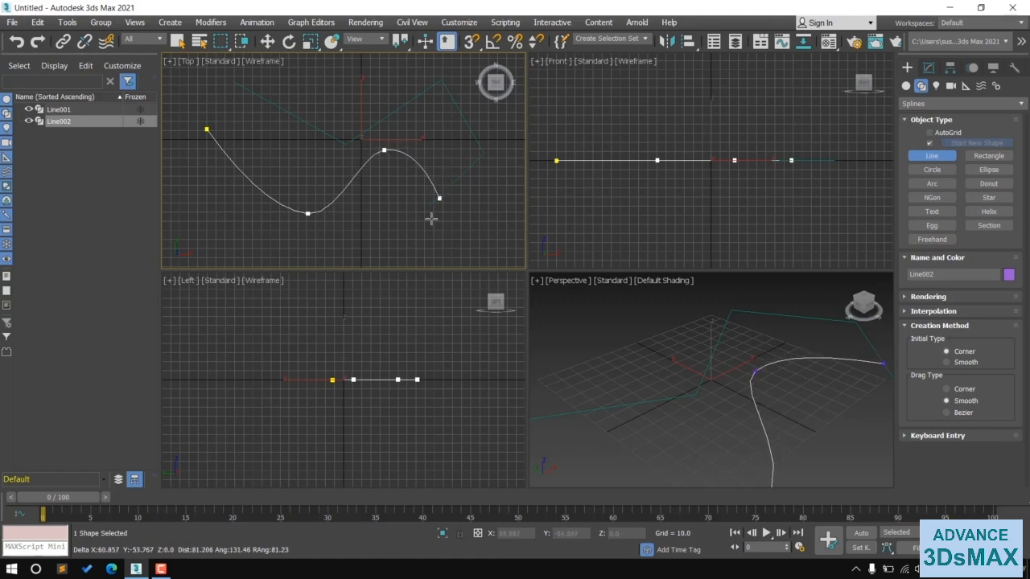
left_click(450, 195)
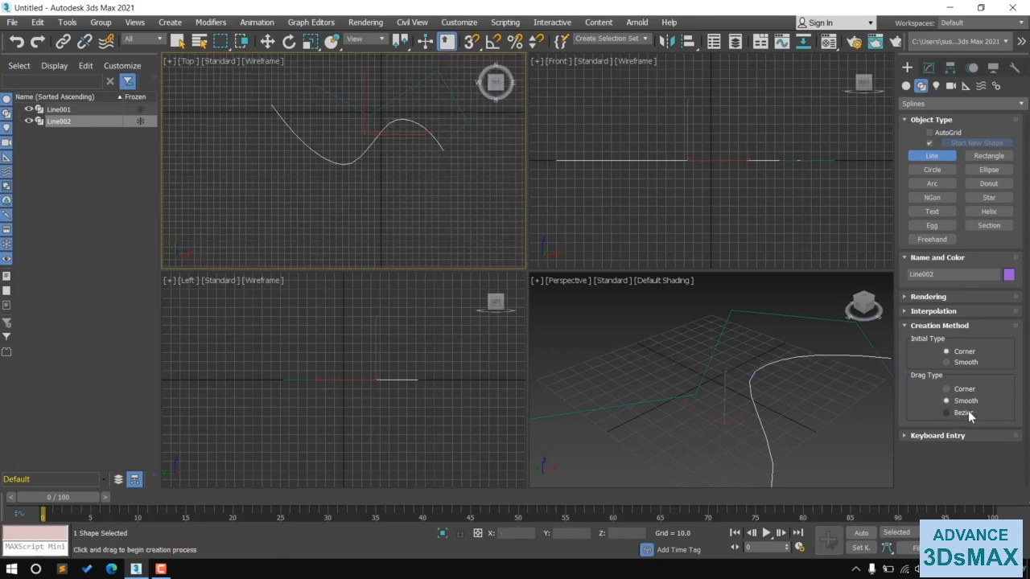
Set the drag type to Bezier and draw a five-point looping curve below the other lines in the Top viewport
left_click(947, 413)
middle_click_drag(375, 184, 392, 172)
left_click_drag(230, 140, 474, 223)
left_click_drag(416, 241, 375, 230)
left_click(331, 257)
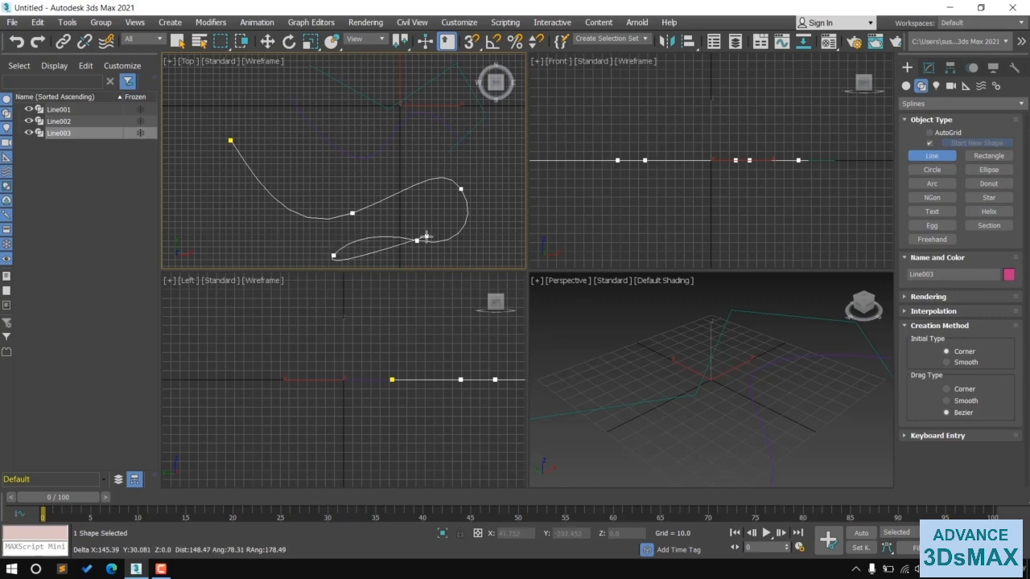
right_click(430, 242)
right_click(398, 205)
Maximize the Top viewport, select the wave-shaped line and open its modifier settings
mouse_move(429, 198)
middle_mouse_down()
mouse_move(429, 233)
mouse_move(424, 212)
middle_mouse_up()
key("alt+w")
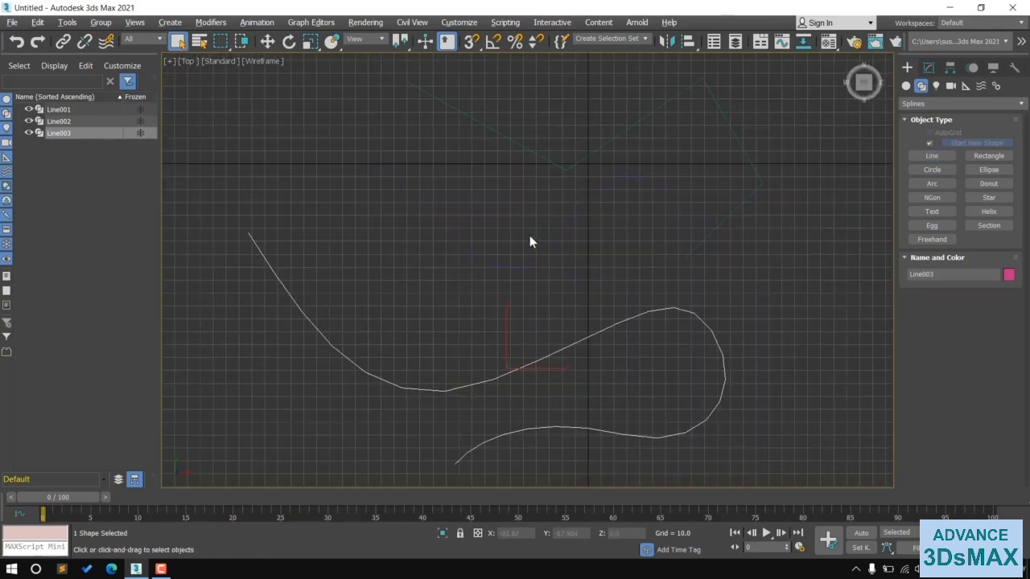
left_click(532, 264)
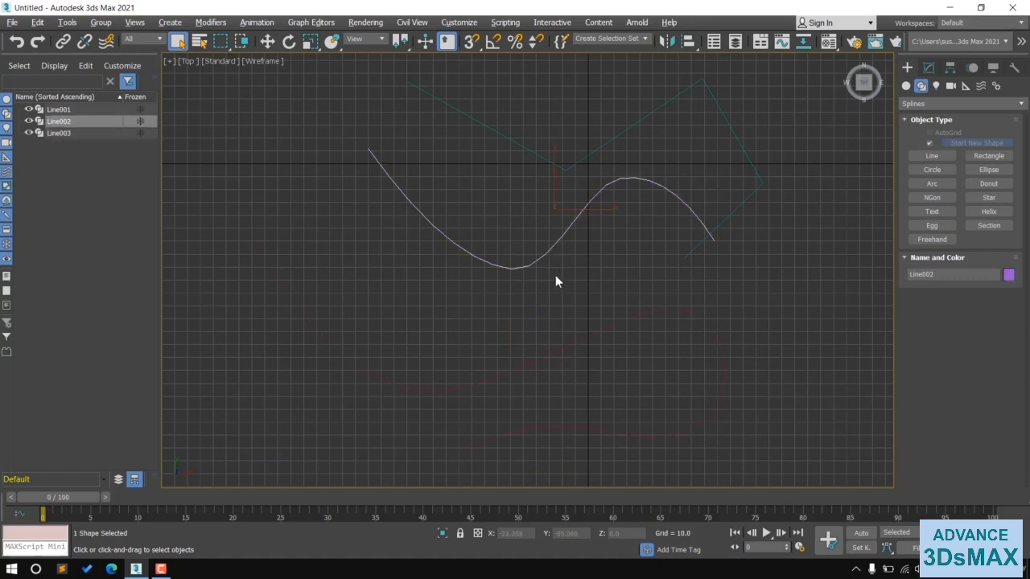
left_click(929, 67)
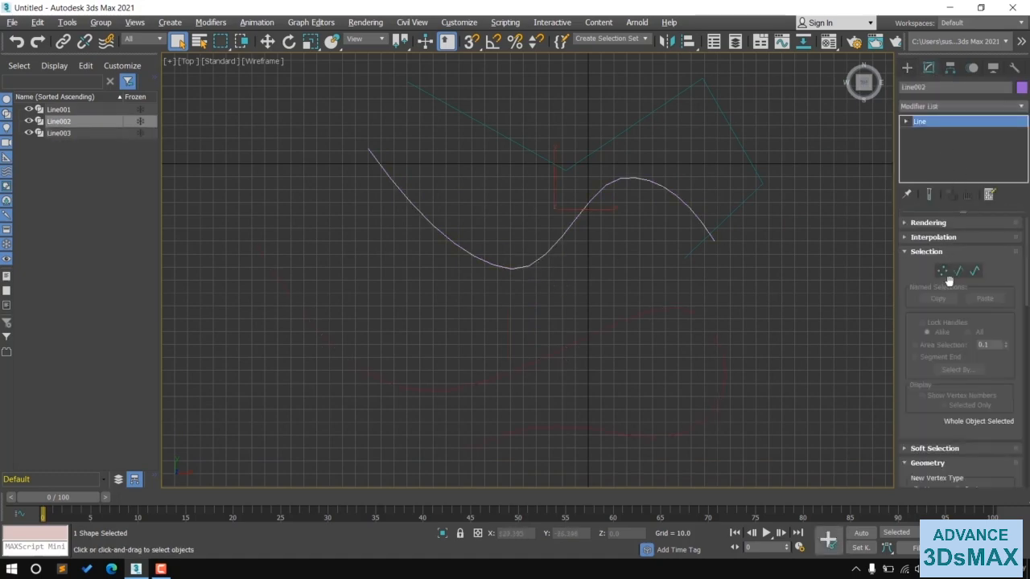
At vertex level, select the wave line's end vertex, crest vertex and trough vertex one after another
left_click(907, 121)
left_click(928, 132)
left_click_drag(694, 235, 741, 260)
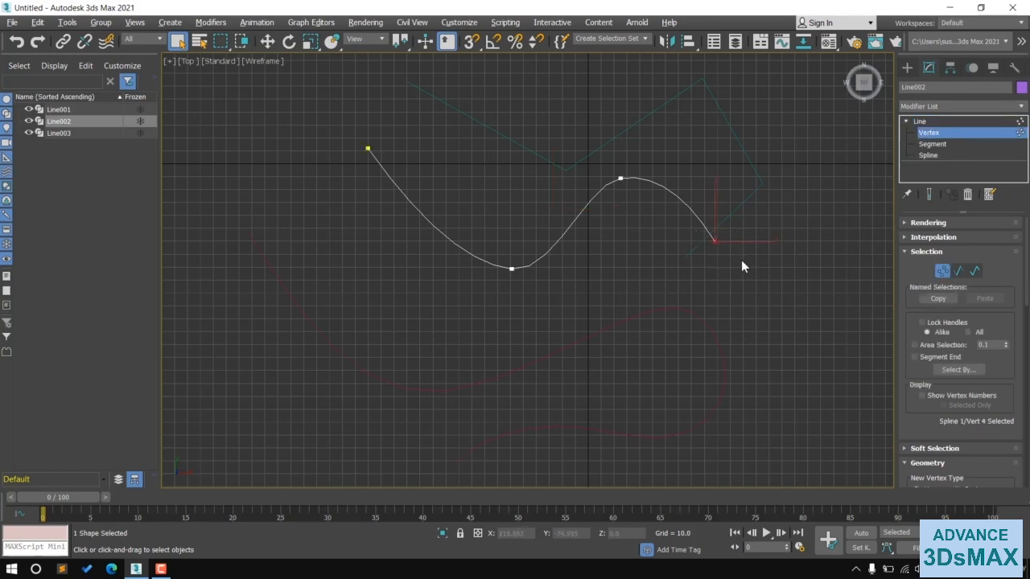
left_click_drag(612, 164, 643, 196)
left_click_drag(491, 238, 555, 287)
Select the wave line's middle segment and its entire spline at their sub-object levels, ending back at vertex level
left_click(932, 144)
left_click_drag(524, 224, 587, 251)
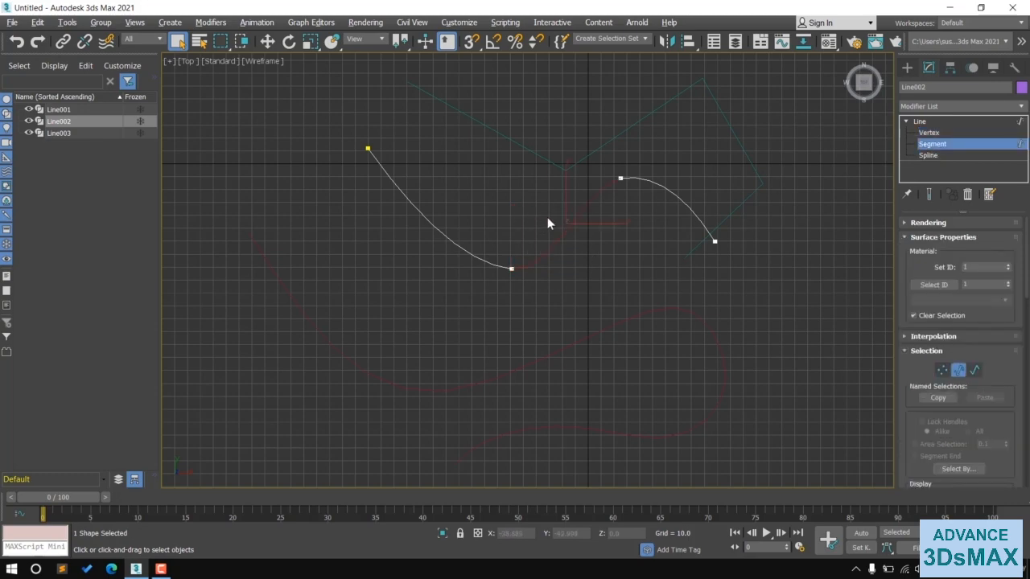
left_click(931, 155)
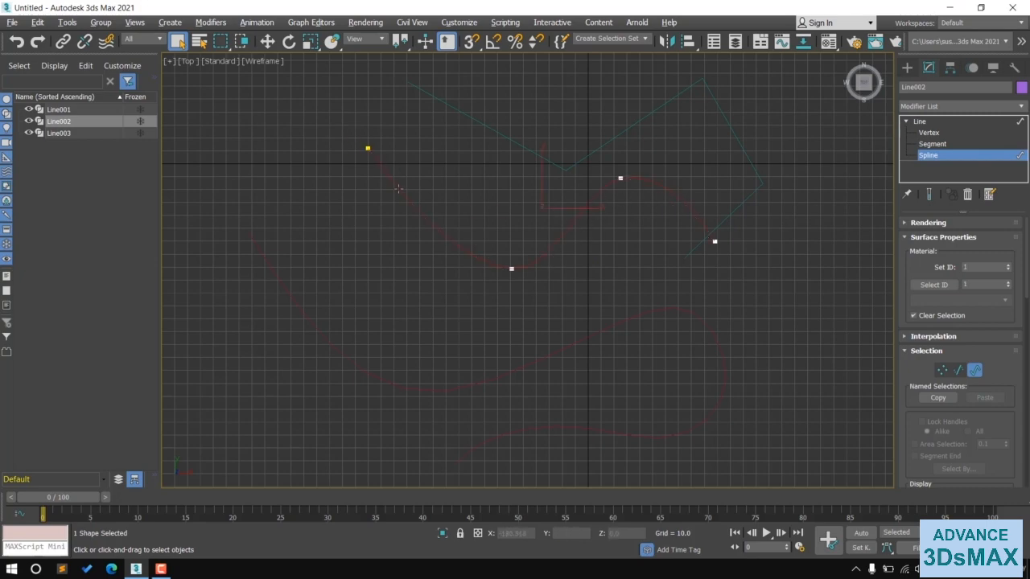
left_click(642, 180)
left_click(928, 133)
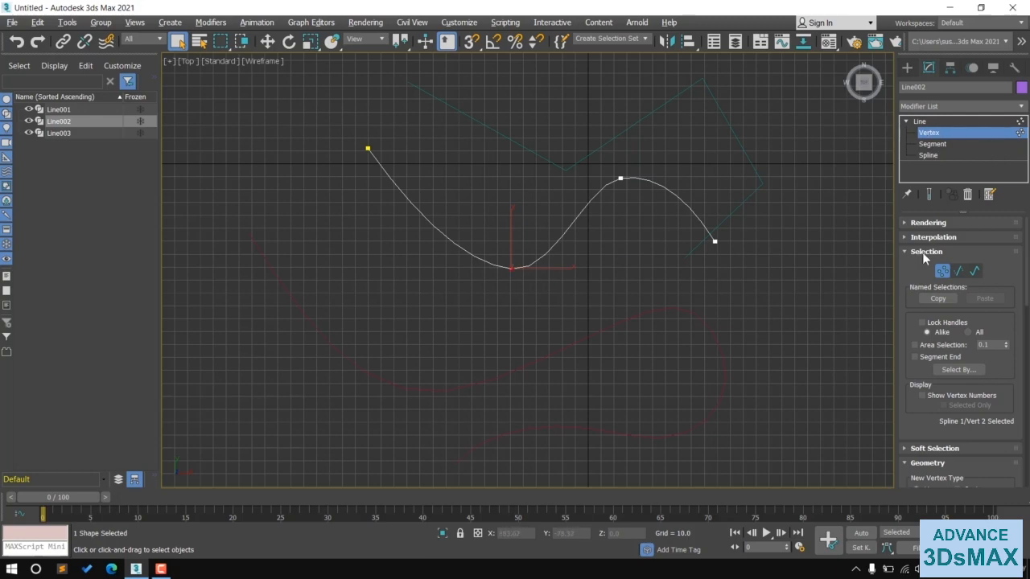
Leave the wave line's vertex level, select the looping Bezier line and enter its vertex level
left_click(942, 271)
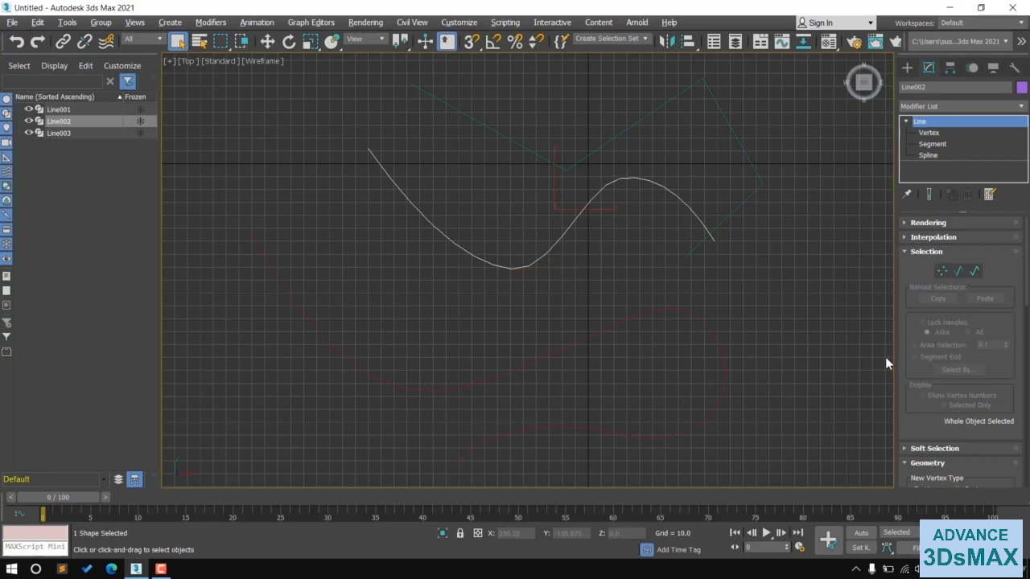
left_click(586, 357)
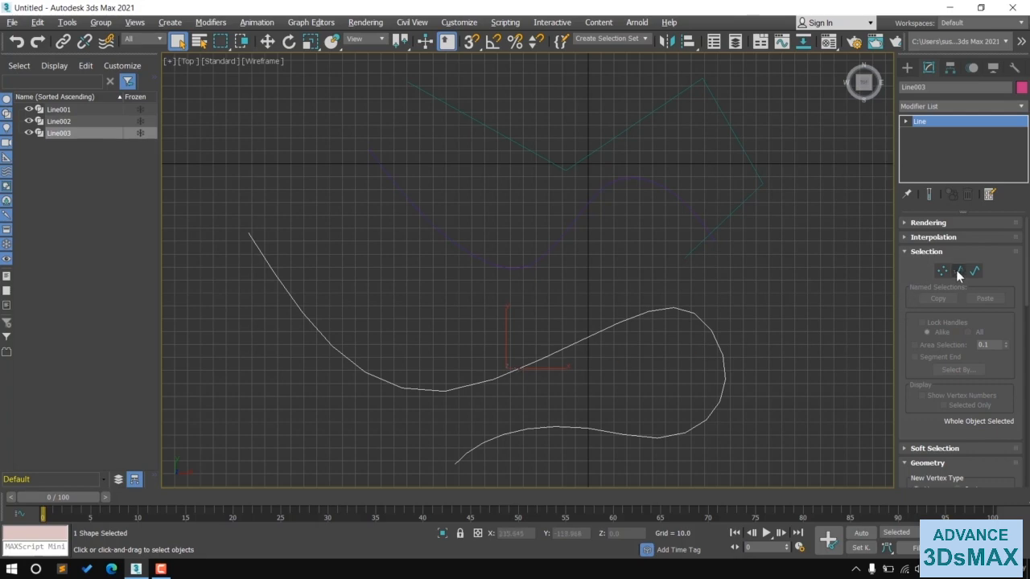
left_click(906, 122)
left_click(925, 133)
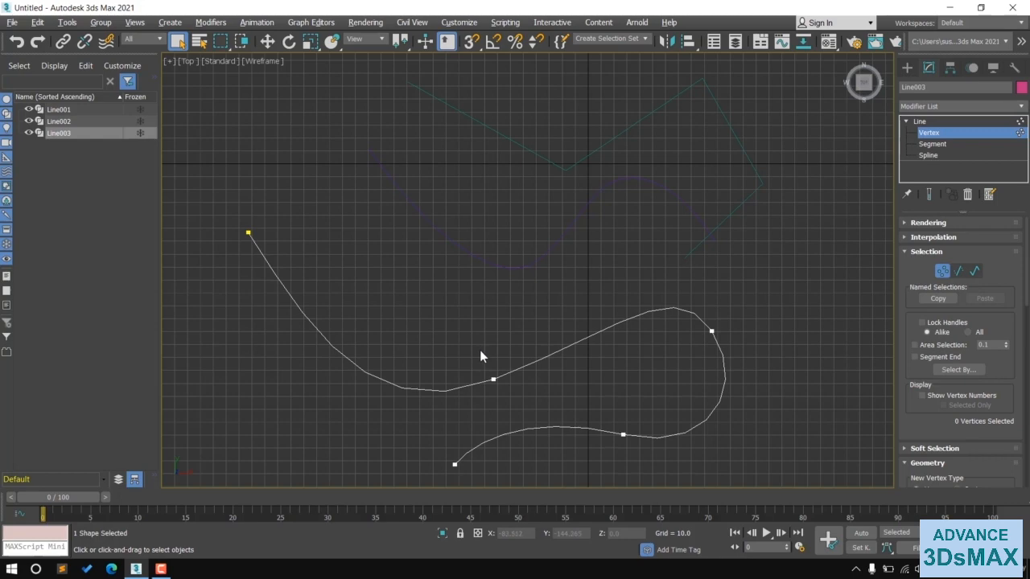
Reshape the looping line by moving the Bezier handle of its second vertex, select the third vertex, and exit vertex level
left_click(494, 379)
key("w")
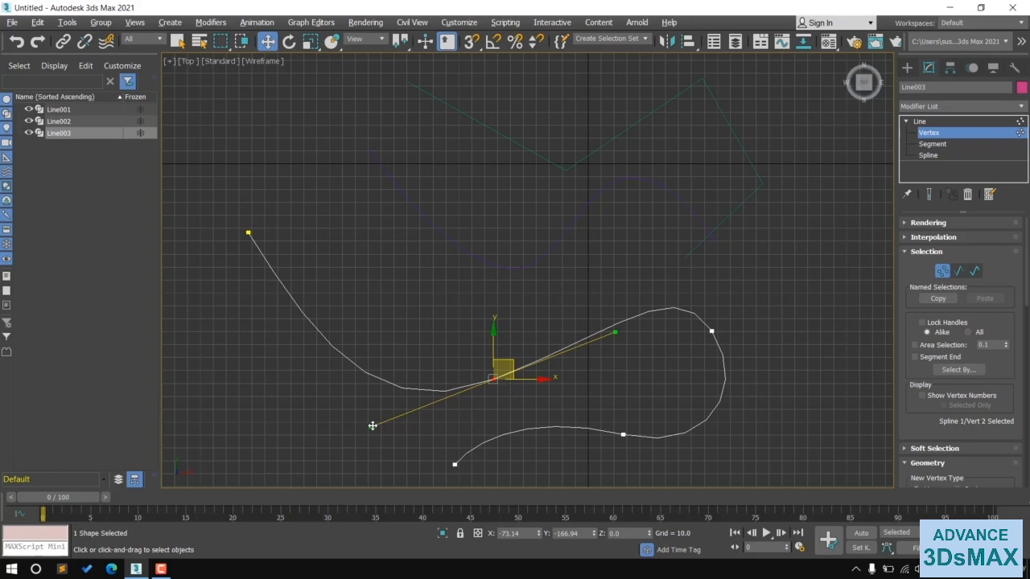
mouse_move(372, 425)
left_mouse_down()
mouse_move(368, 357)
mouse_move(375, 432)
left_mouse_up()
left_click_drag(383, 450, 425, 409)
left_click(711, 331)
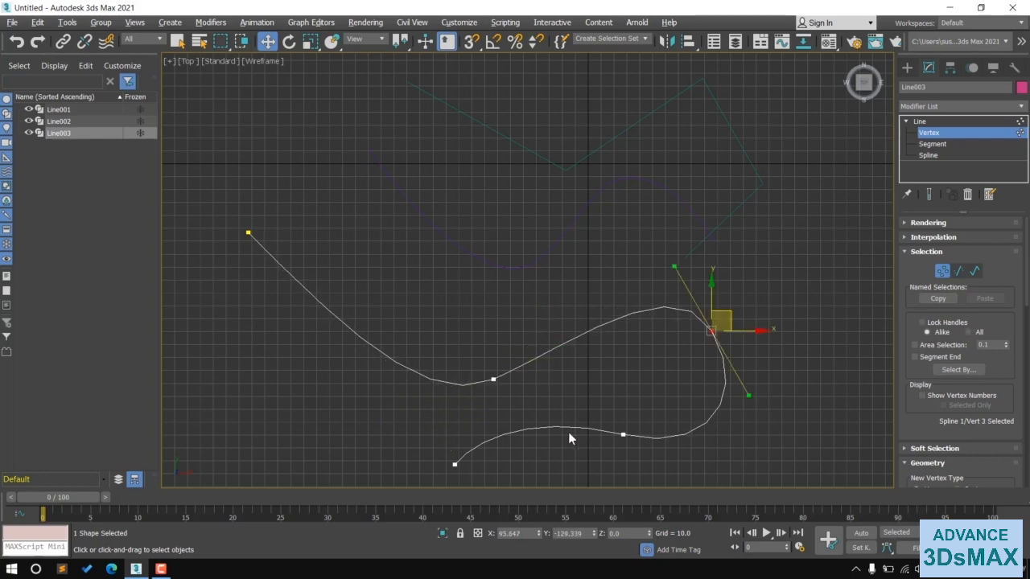
left_click(944, 273)
Select all three lines in the scene and delete them
middle_click_drag(792, 324, 758, 330)
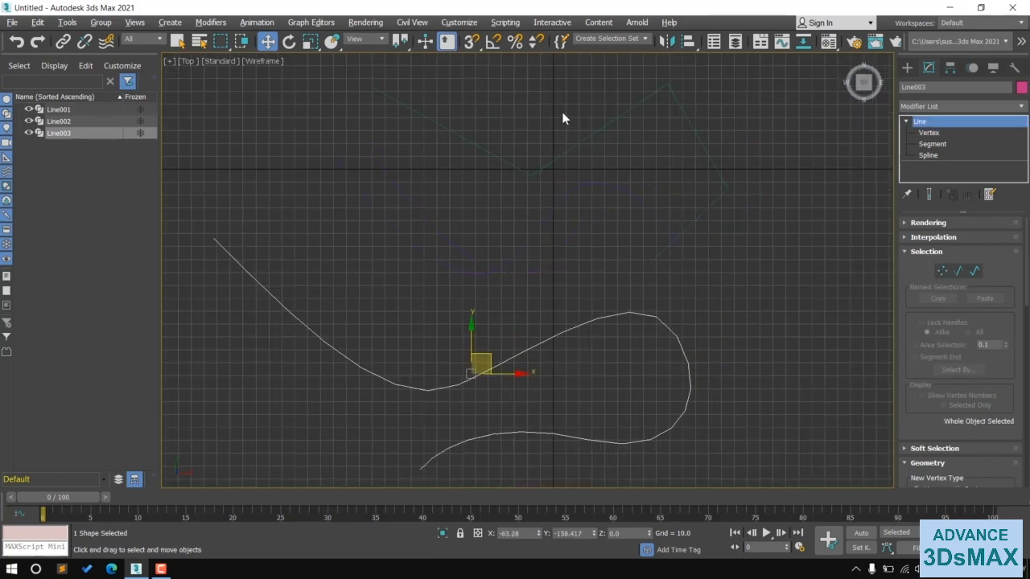
key("ctrl+a")
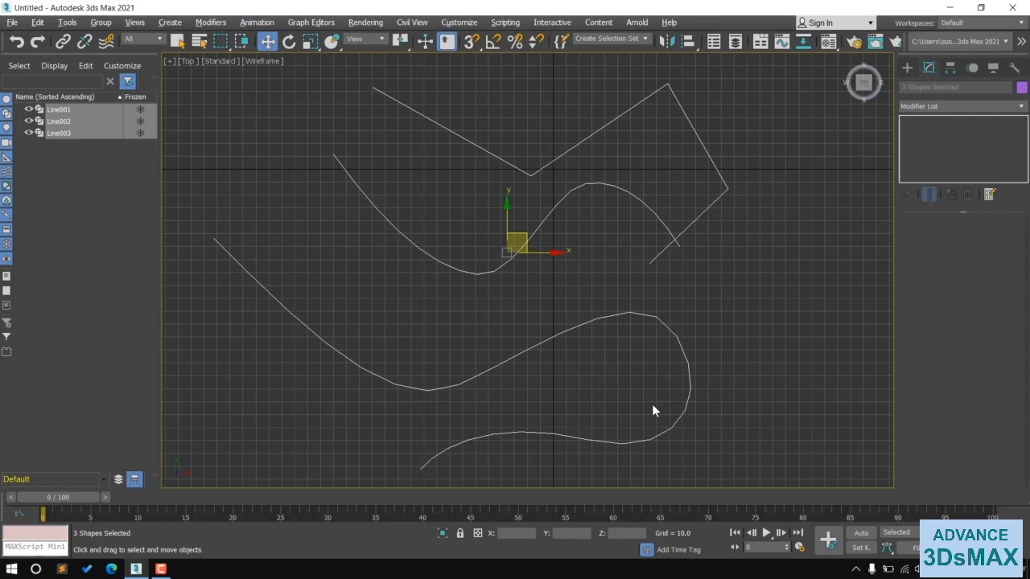
key("Delete")
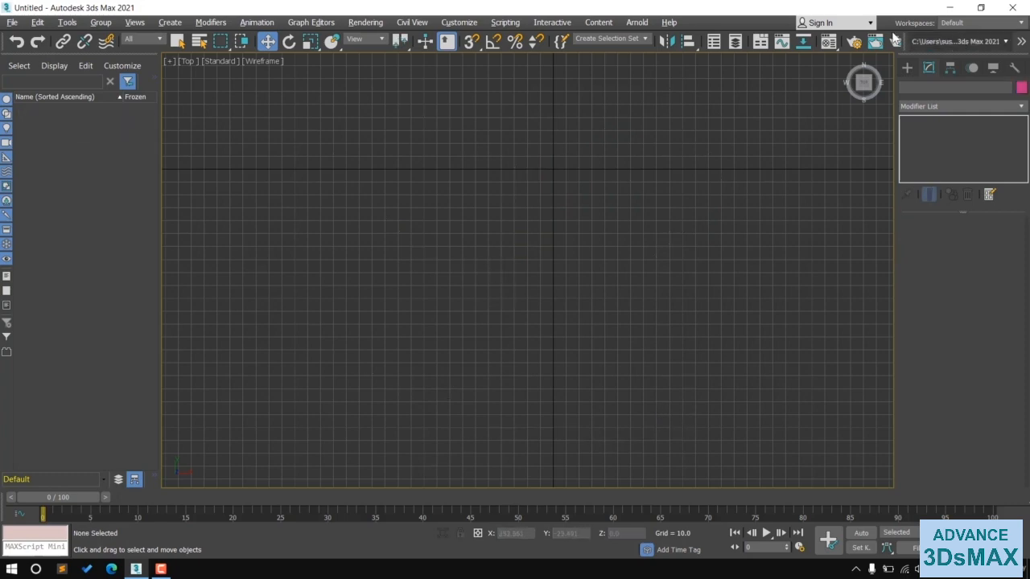
Draw an open nine-vertex stepped line in the Top viewport using Corner types, with every segment constrained to horizontal or vertical
left_click(907, 68)
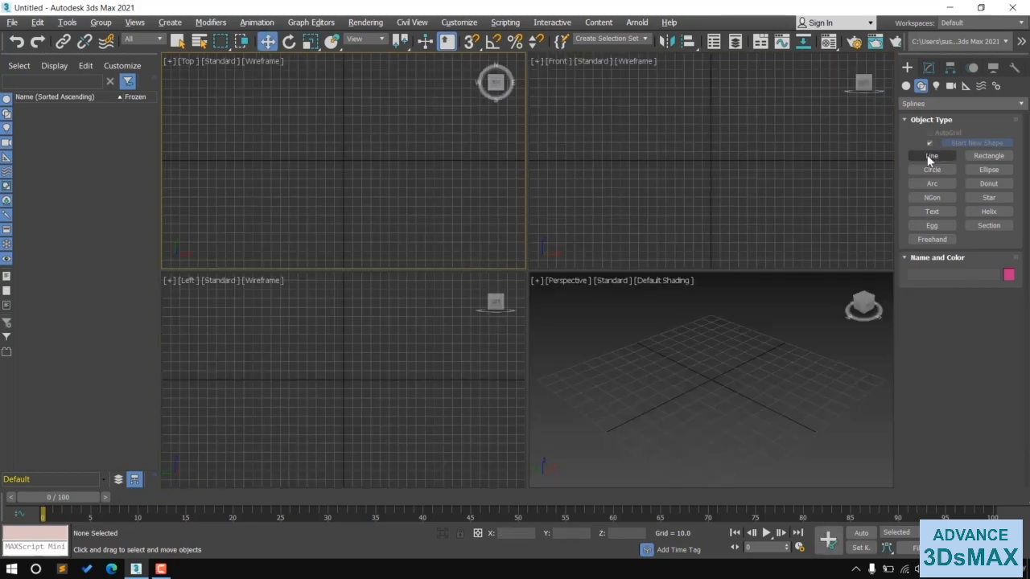
left_click(931, 156)
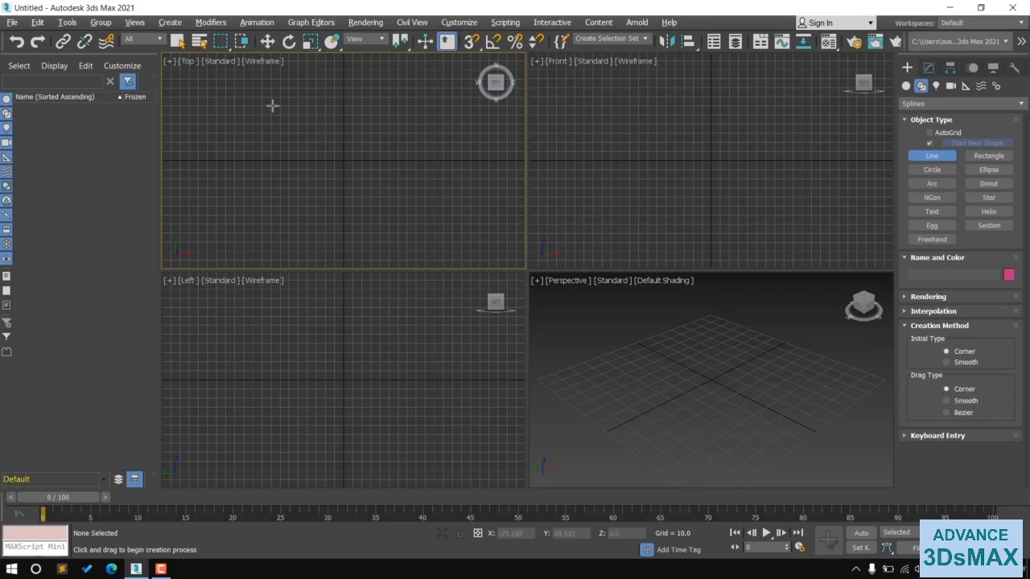
left_click(232, 90)
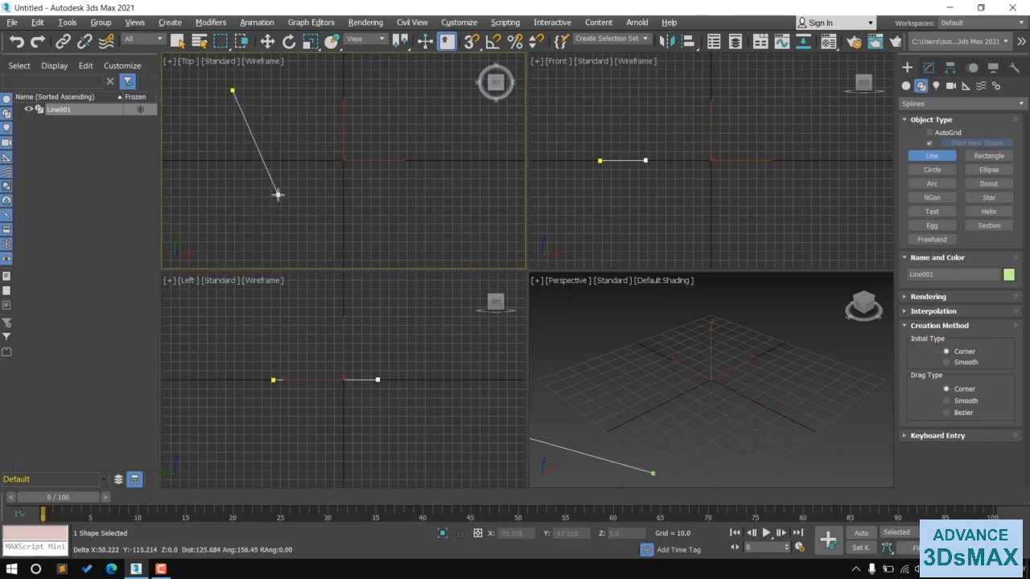
left_click(233, 199)
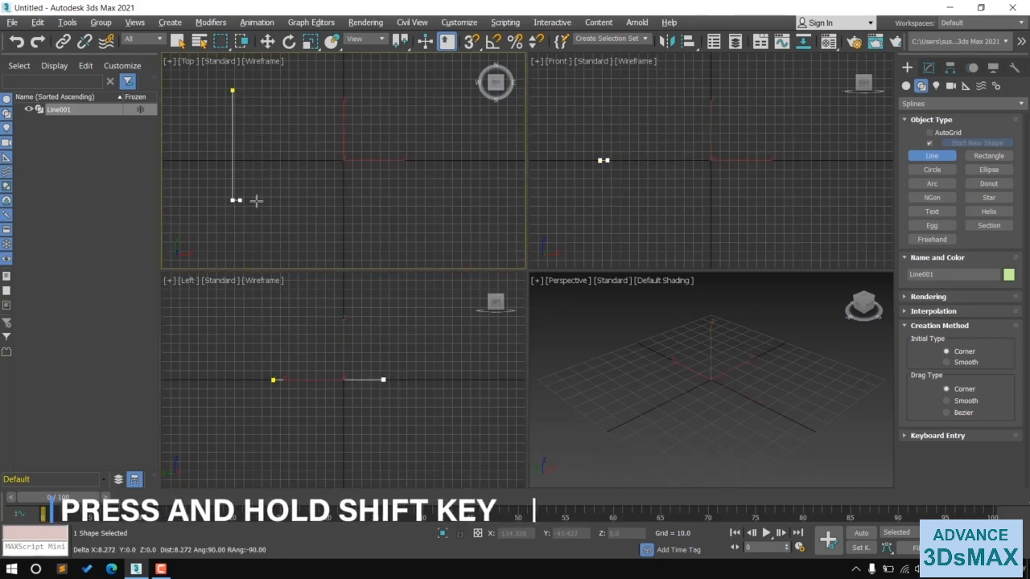
left_click(283, 200)
left_click(284, 141)
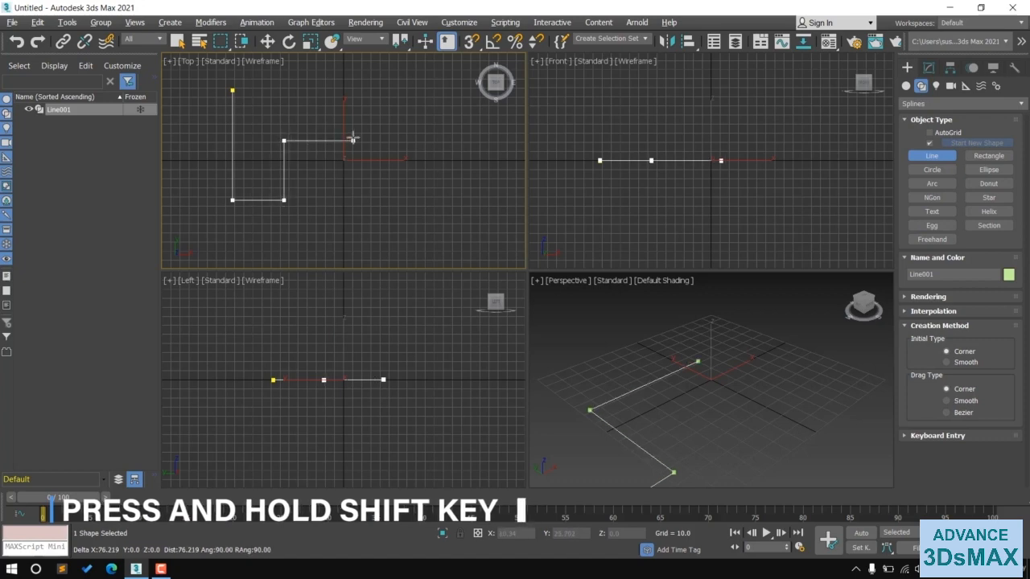
left_click(353, 141)
left_click(353, 230)
left_click(379, 230)
left_click(405, 230)
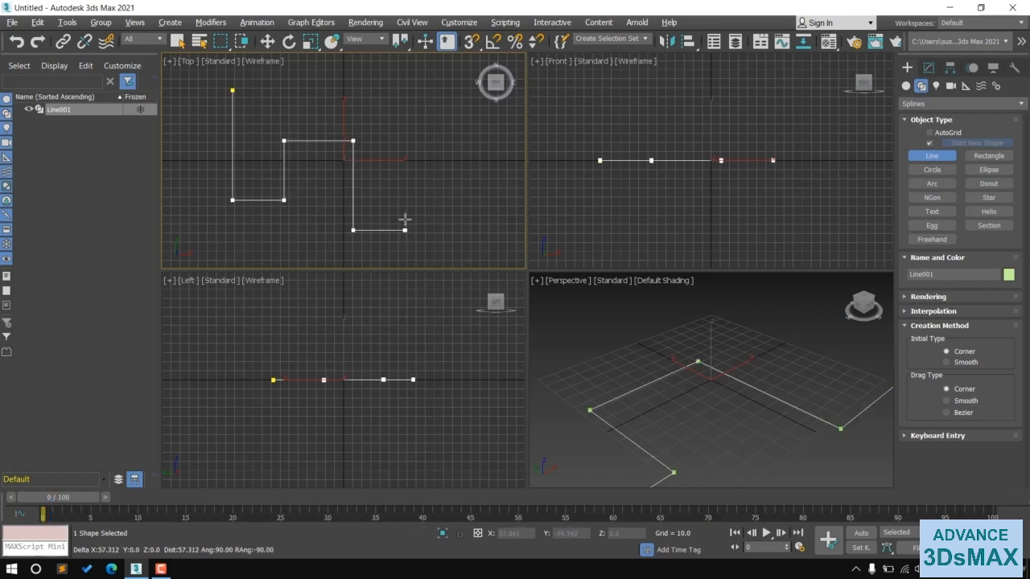
left_click(404, 177)
left_click(453, 177)
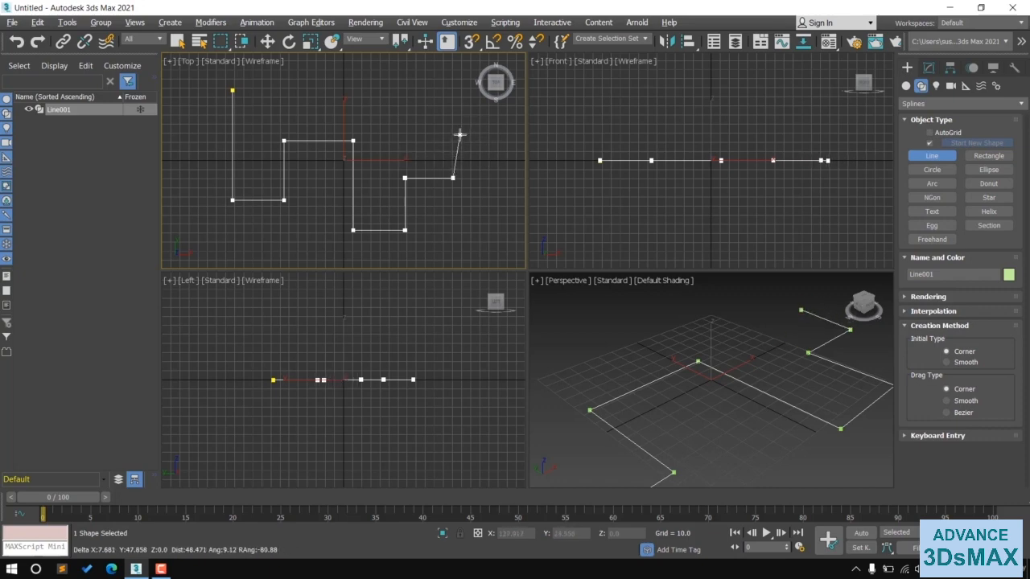
right_click(499, 183)
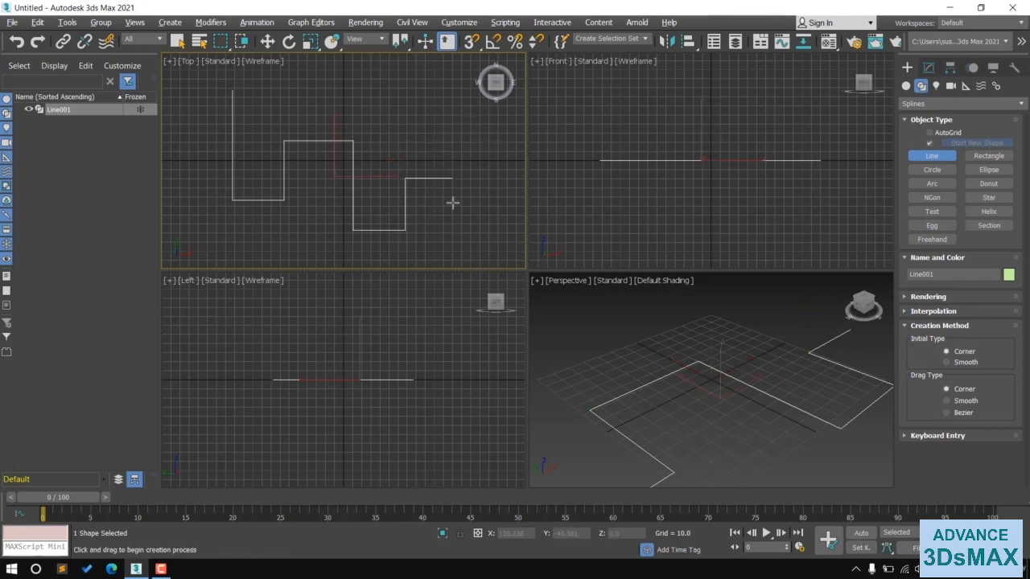
key("w")
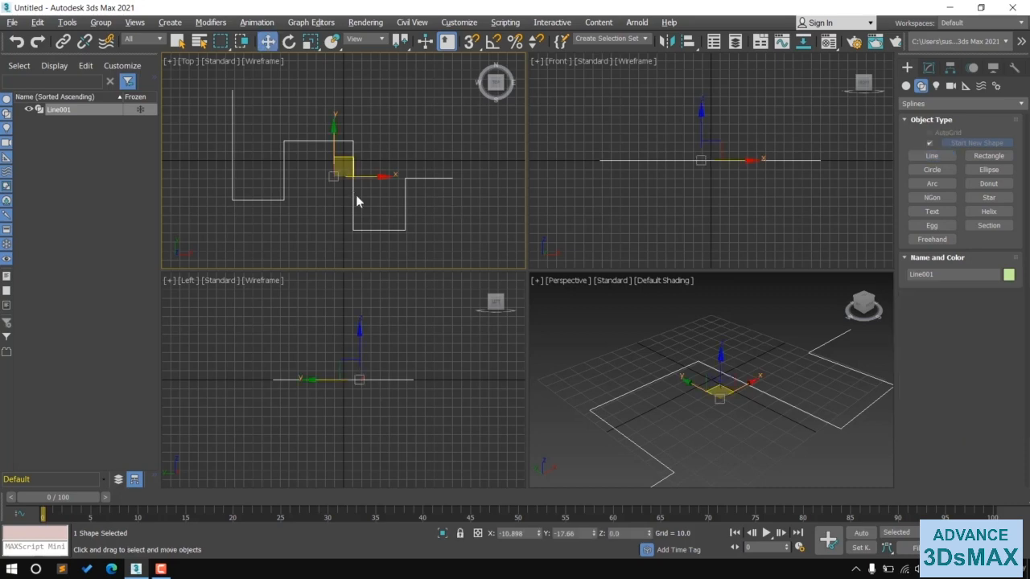
Enter the stepped line's vertex level, select its fifth vertex in the Top viewport and open the context options
left_click(930, 68)
left_click(943, 271)
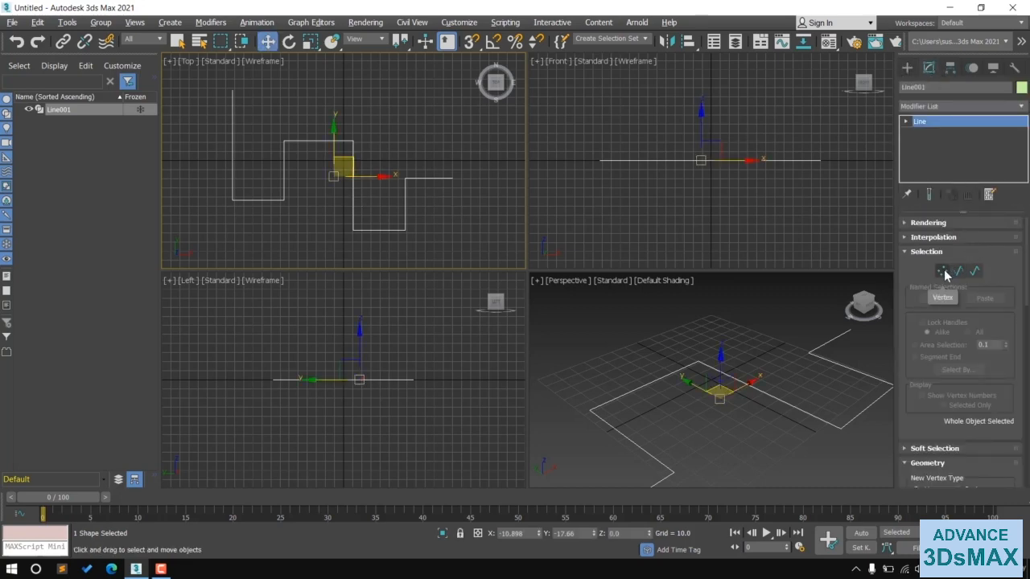
left_click(353, 141)
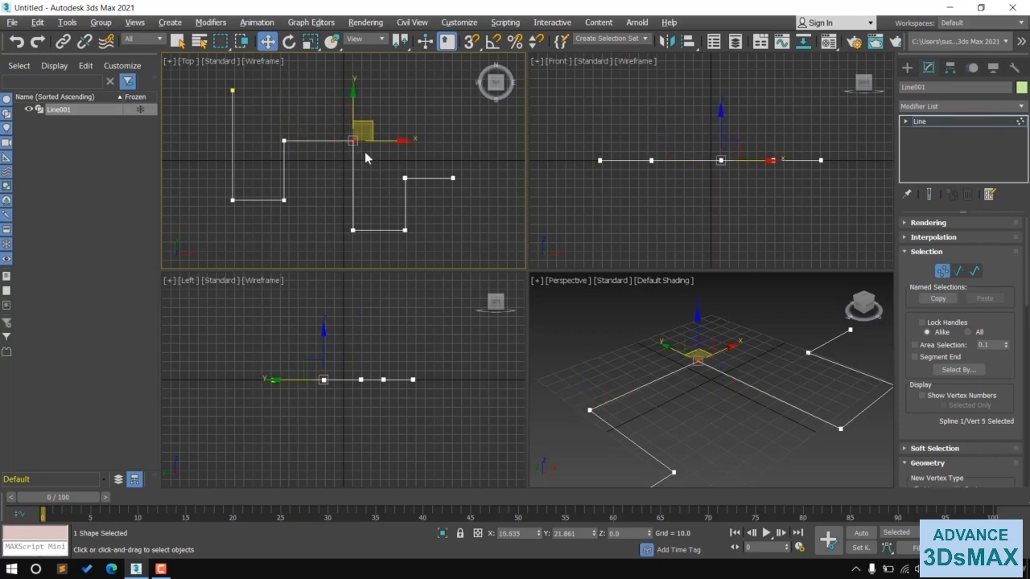
right_click(364, 167)
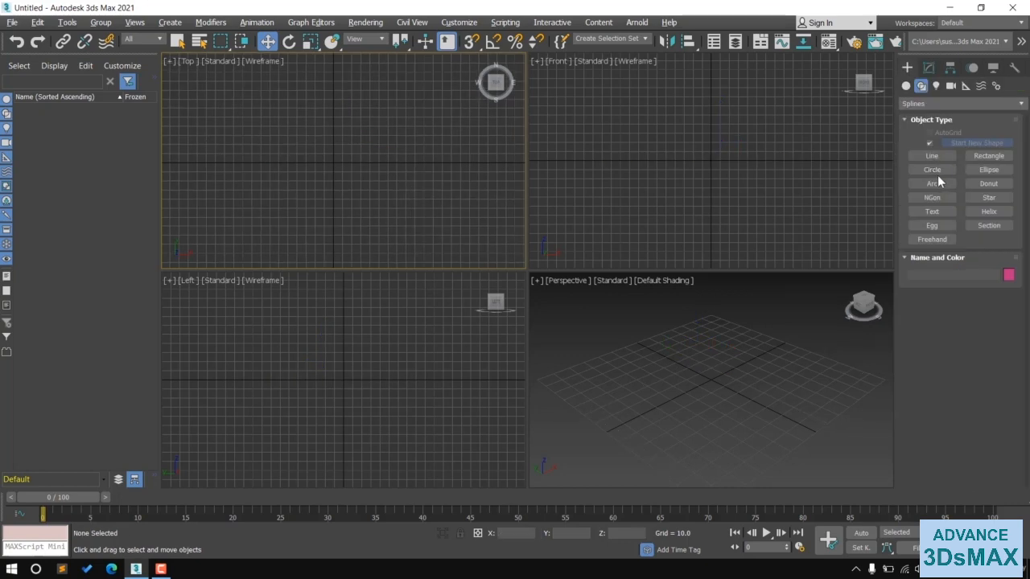
Draw a circle from its center in the Top viewport and adjust its radius to 45.268
left_click(932, 170)
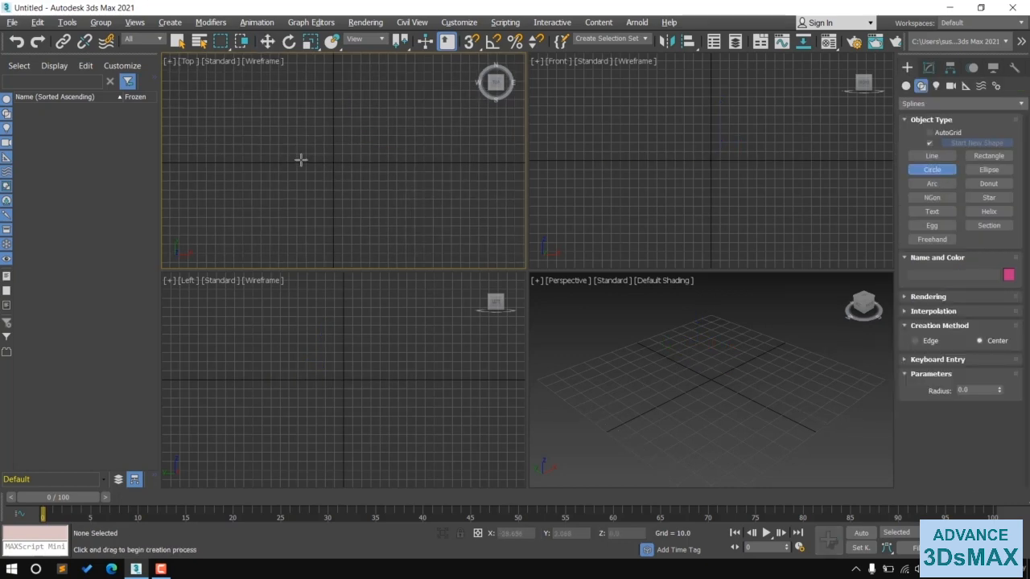
left_click_drag(275, 140, 299, 169)
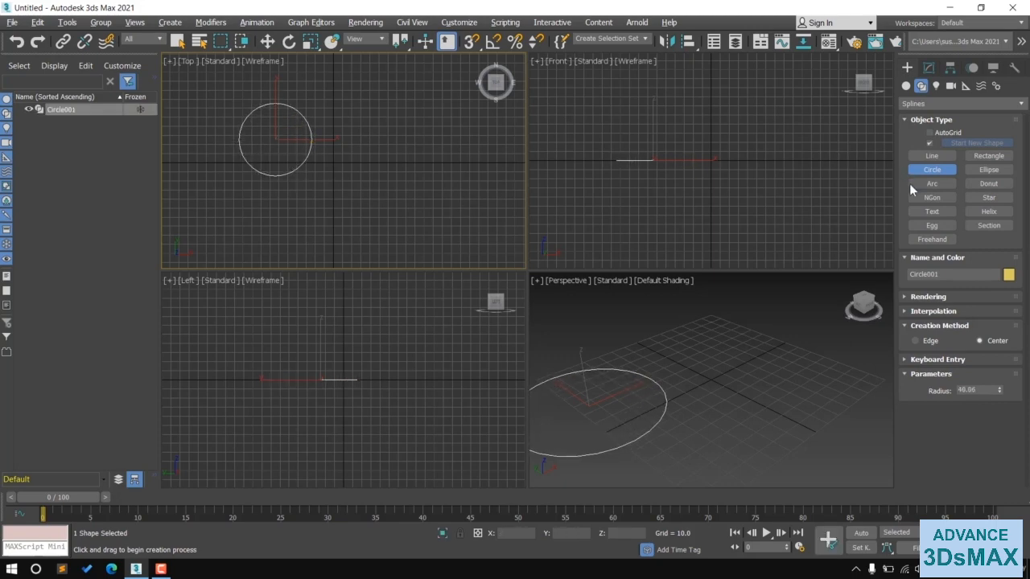
left_click(929, 67)
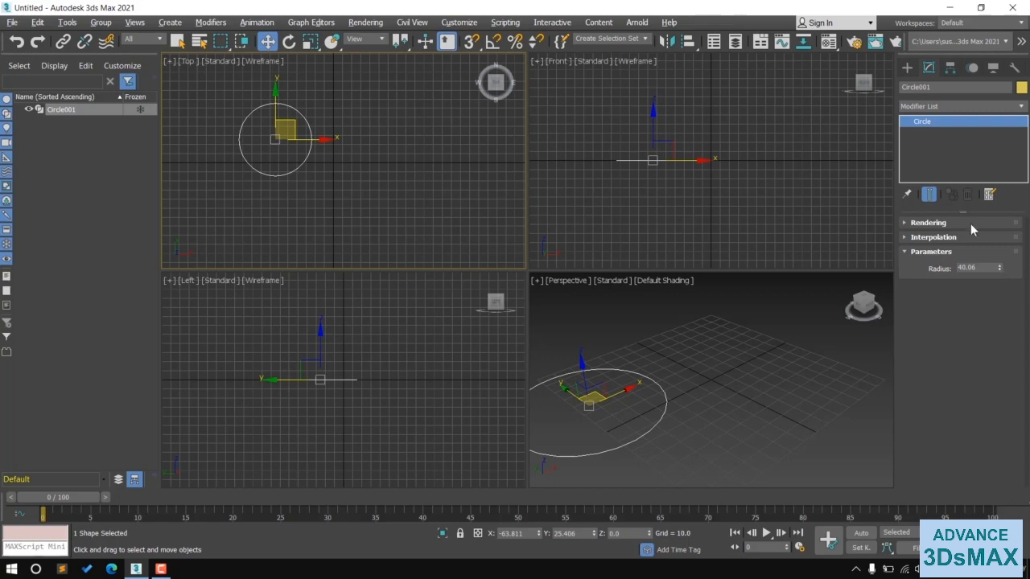
mouse_move(1000, 268)
left_mouse_down()
mouse_move(1001, 239)
mouse_move(1004, 267)
left_mouse_up()
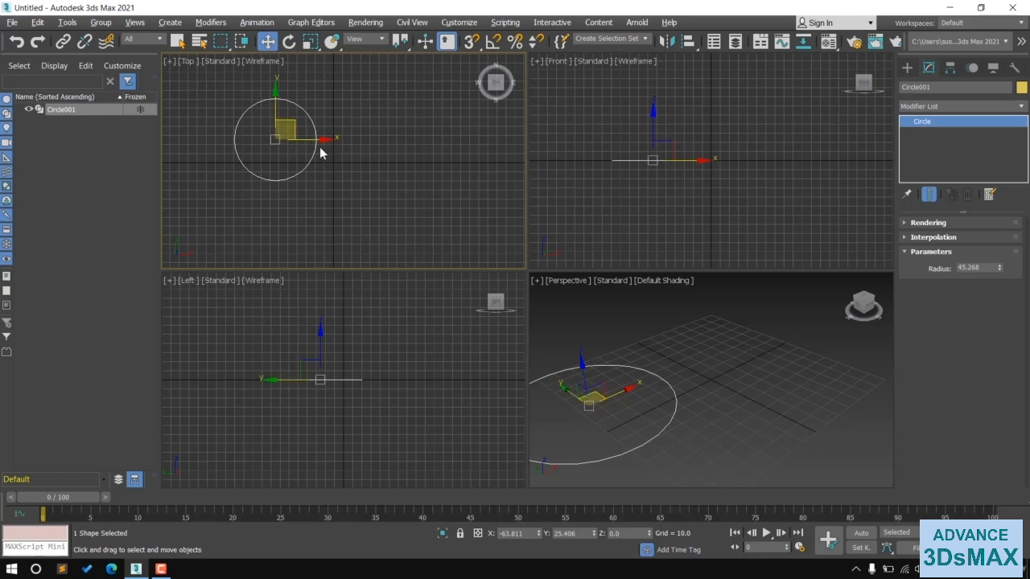
Scale the circle uniformly to about 116 percent and change its radius parameter to 43.91
left_click(311, 44)
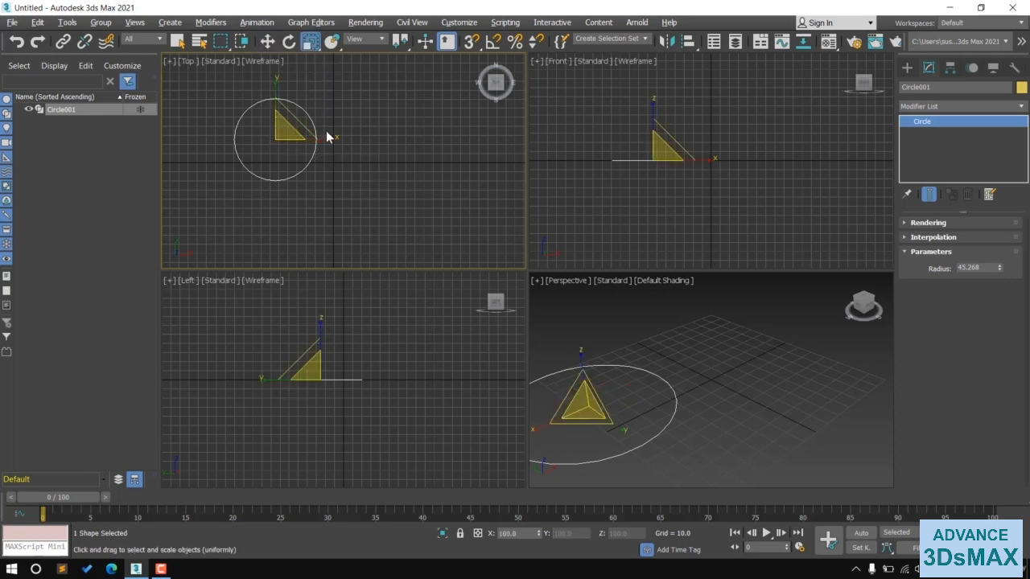
left_click_drag(318, 189, 311, 160)
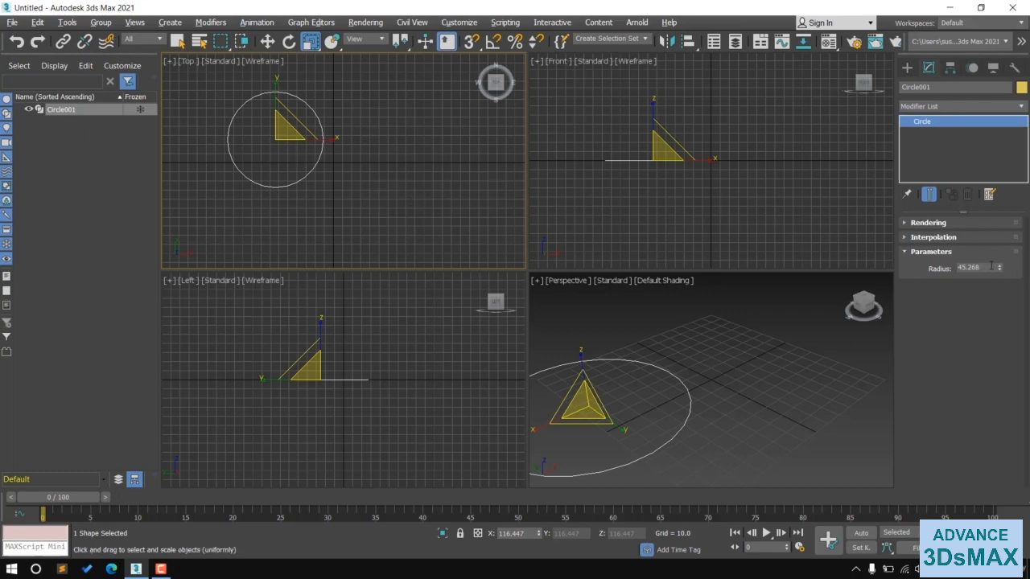
left_click_drag(999, 274, 998, 283)
key("w")
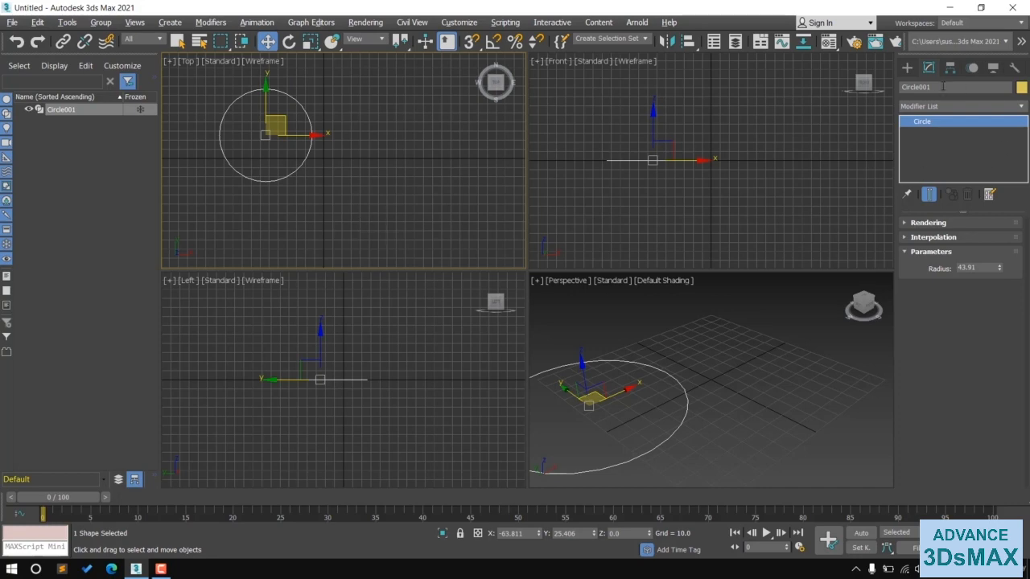
Draw an End-End-Middle arc beside the circle in the Top viewport, bulging away from the circle with a radius of about 56
left_click(907, 68)
left_click(933, 185)
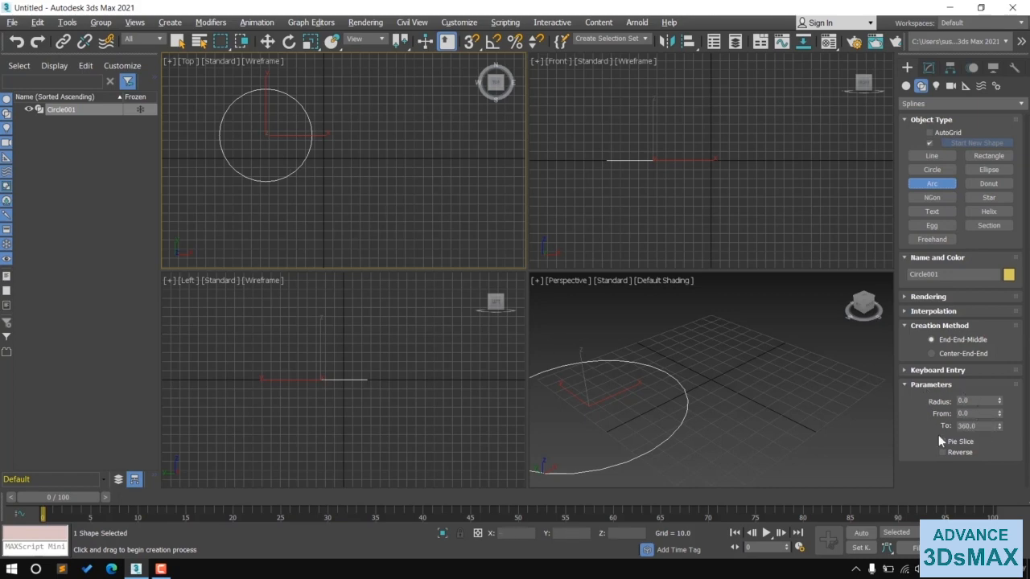
left_click(339, 106)
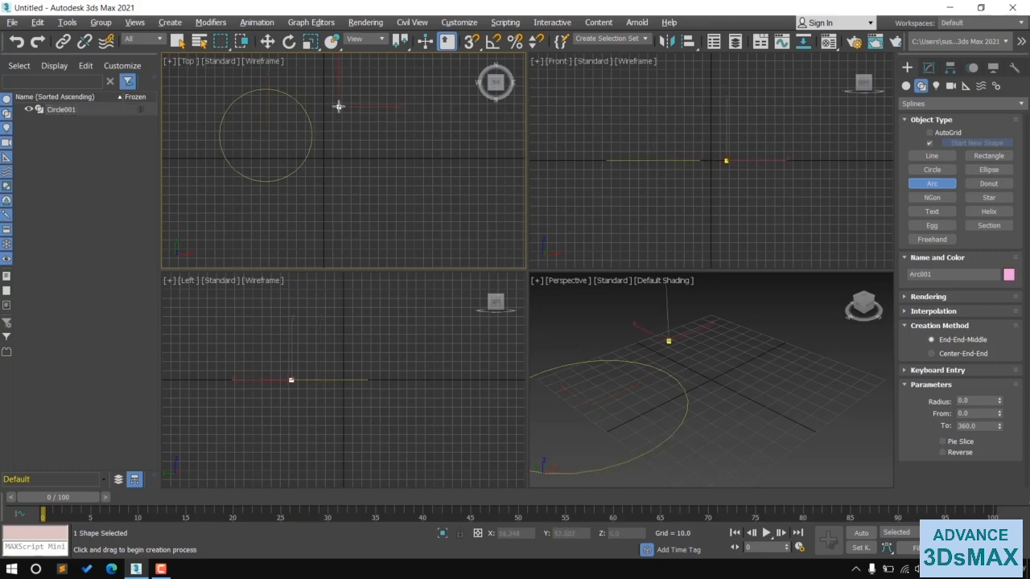
left_click_drag(339, 106, 401, 186)
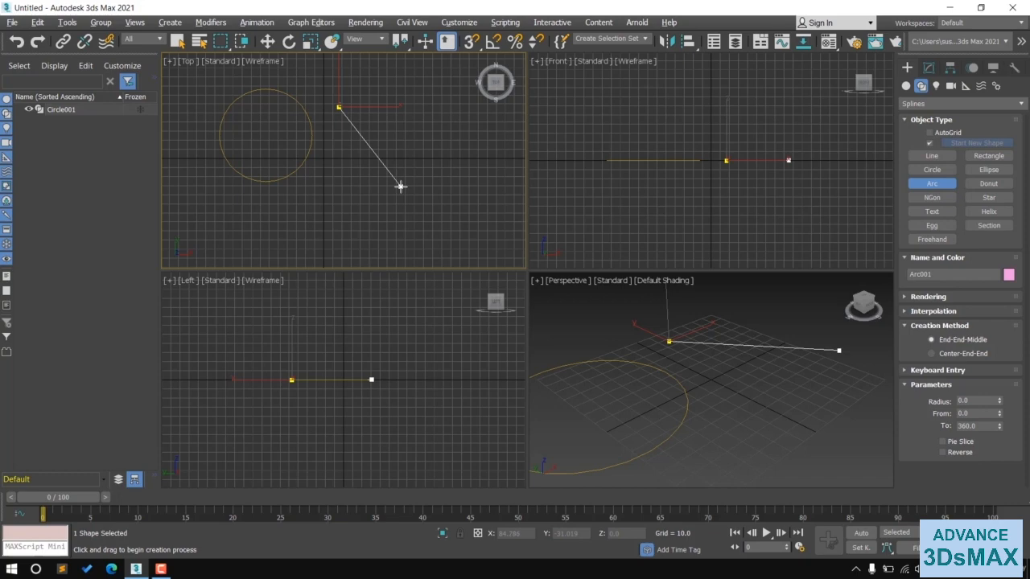
left_click_drag(401, 187, 402, 185)
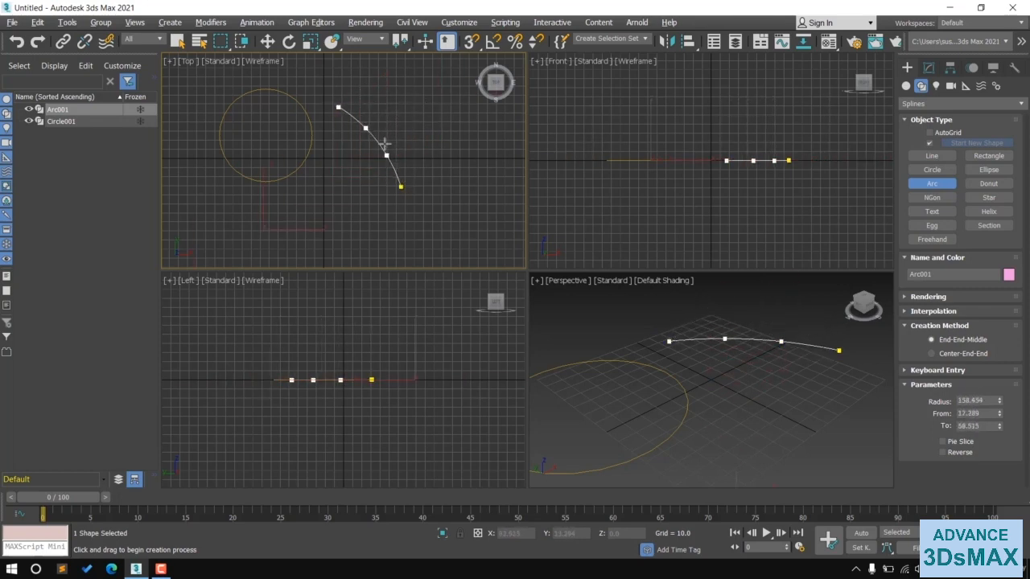
left_click(405, 120)
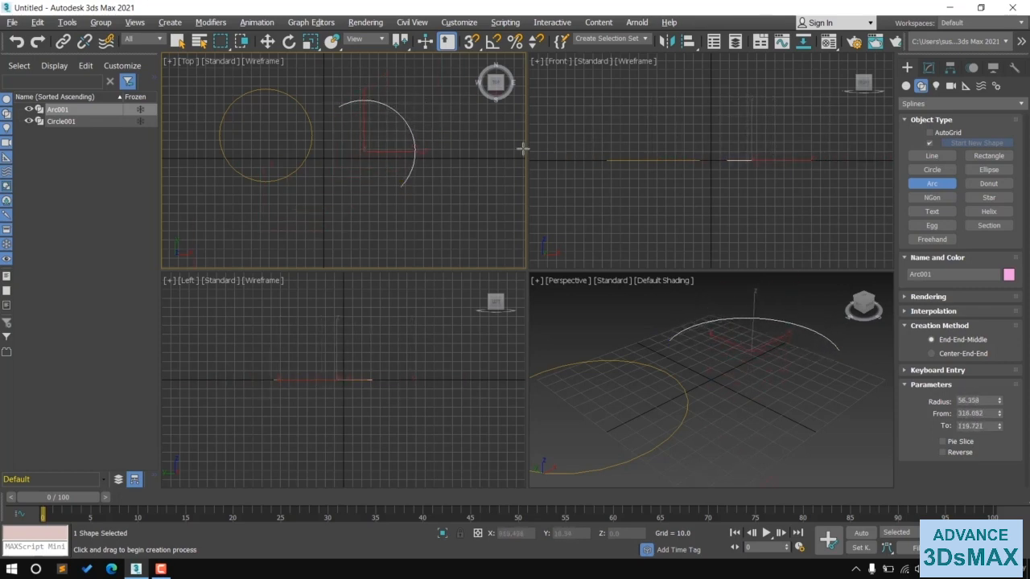
Set the arc's radius to 64.812, From to 243.383 and To to 111.341, and return to the spline creation tools
left_click(929, 69)
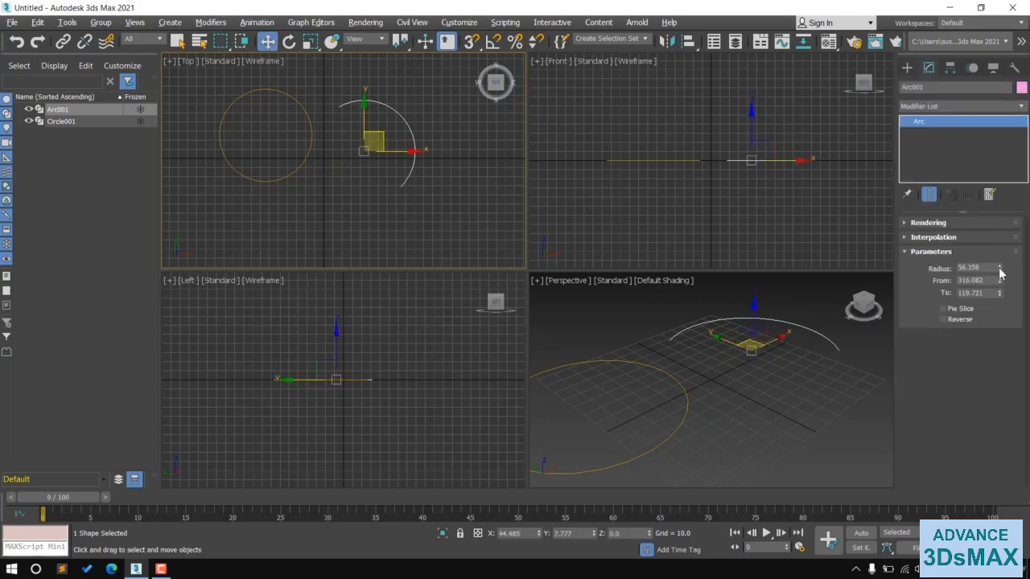
left_click_drag(1000, 268, 999, 299)
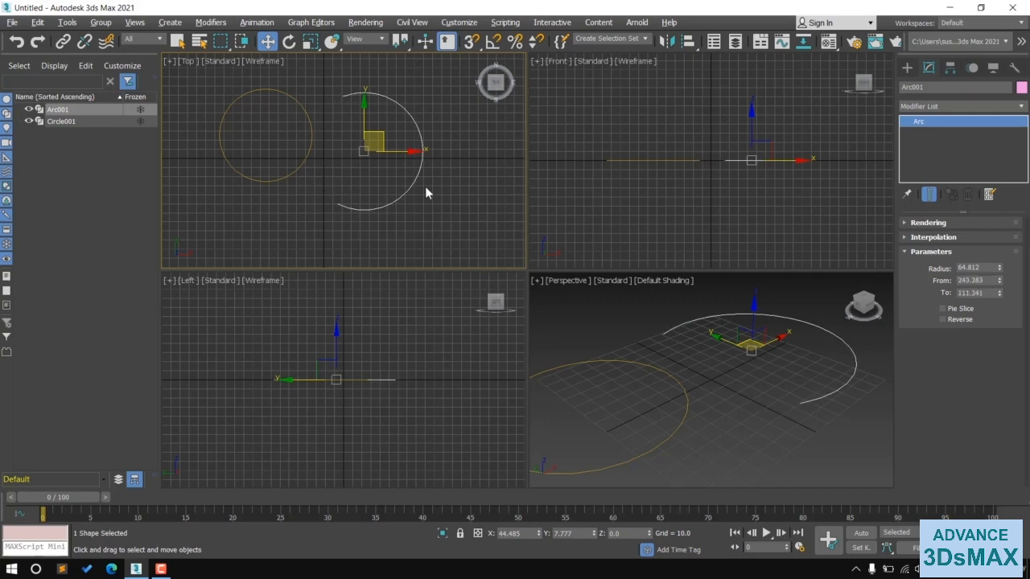
left_click(907, 68)
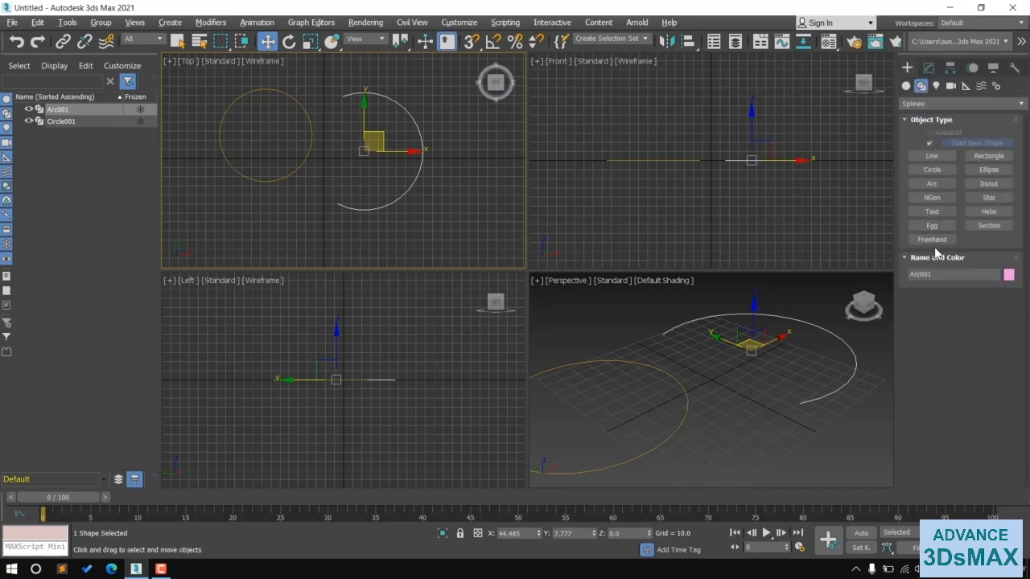
Draw a six-sided NGon with a radius of about 64 below the arc in the Top viewport and move it clear of the arc
scroll(332, 187, "down", 2)
left_click(932, 198)
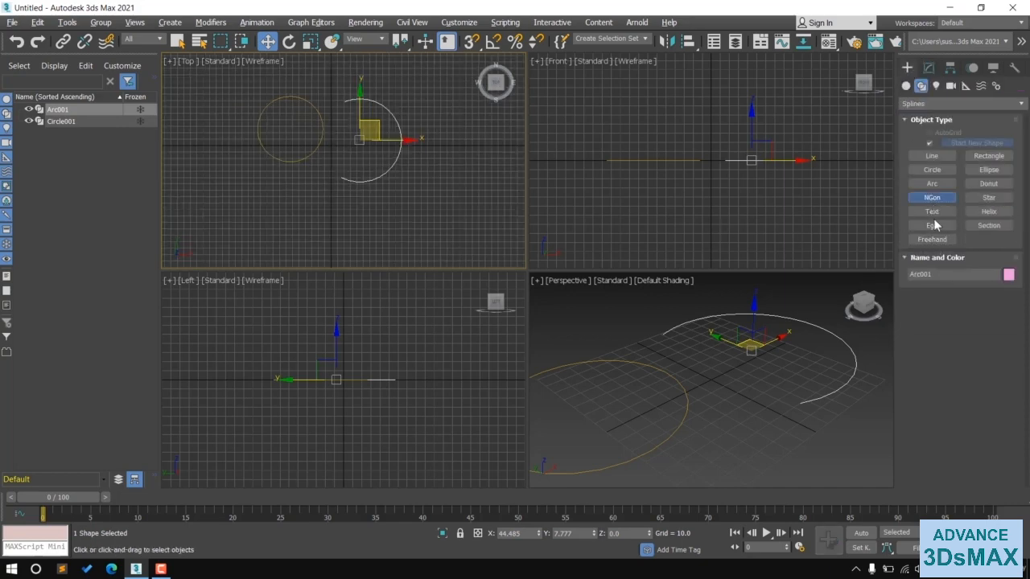
left_click_drag(419, 193, 445, 222)
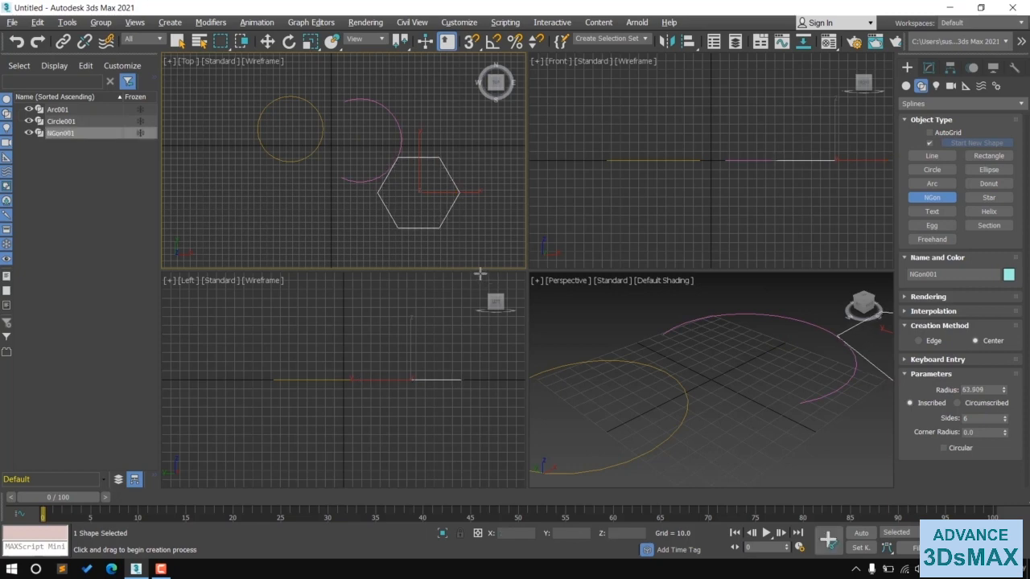
left_click(267, 42)
left_click_drag(416, 188, 430, 204)
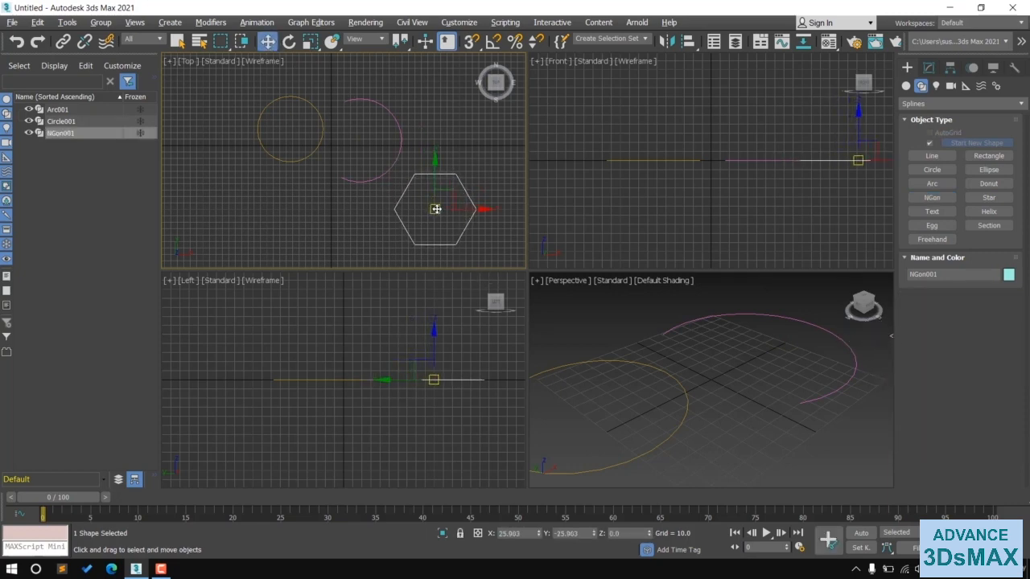
Set the NGon's radius to 70.939 and its number of sides to 8
left_click(929, 68)
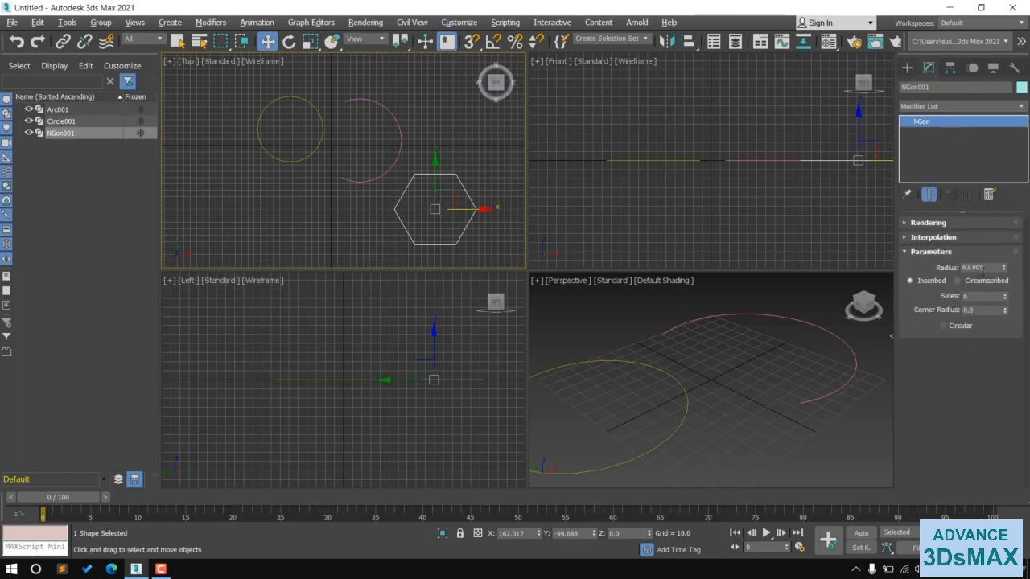
left_click_drag(1005, 268, 1005, 257)
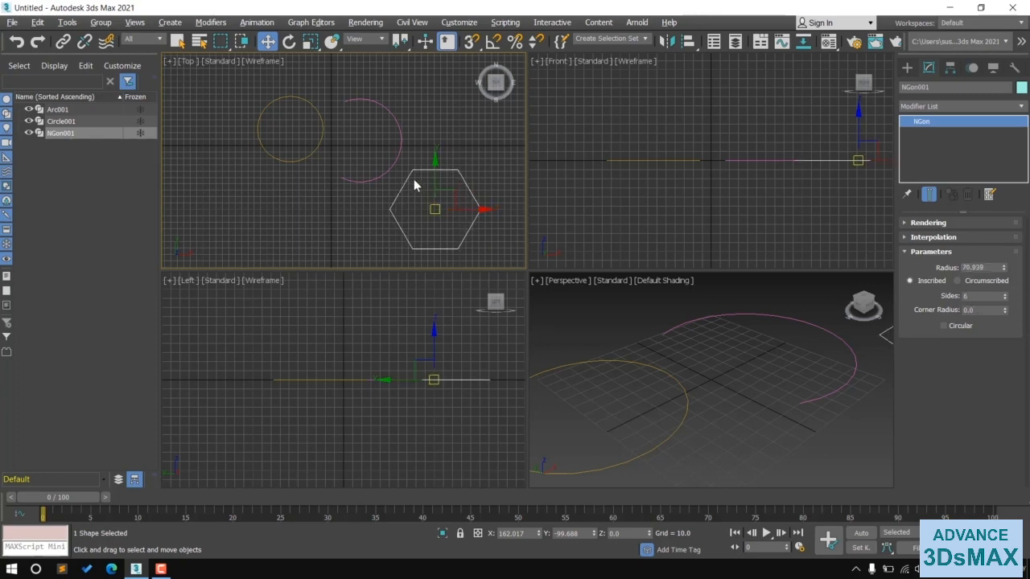
left_click(1005, 299)
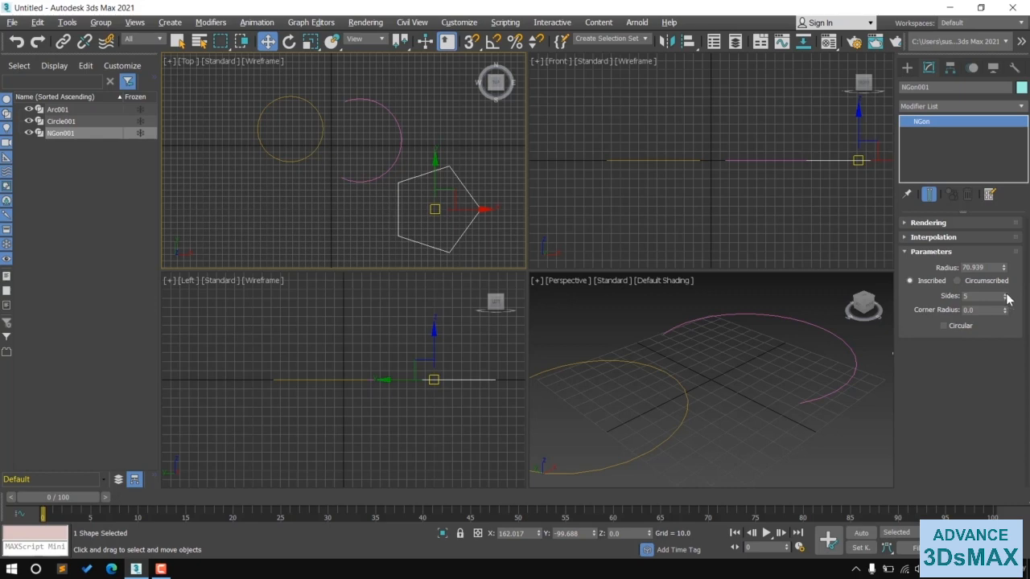
left_click(1005, 294)
left_click(1005, 295)
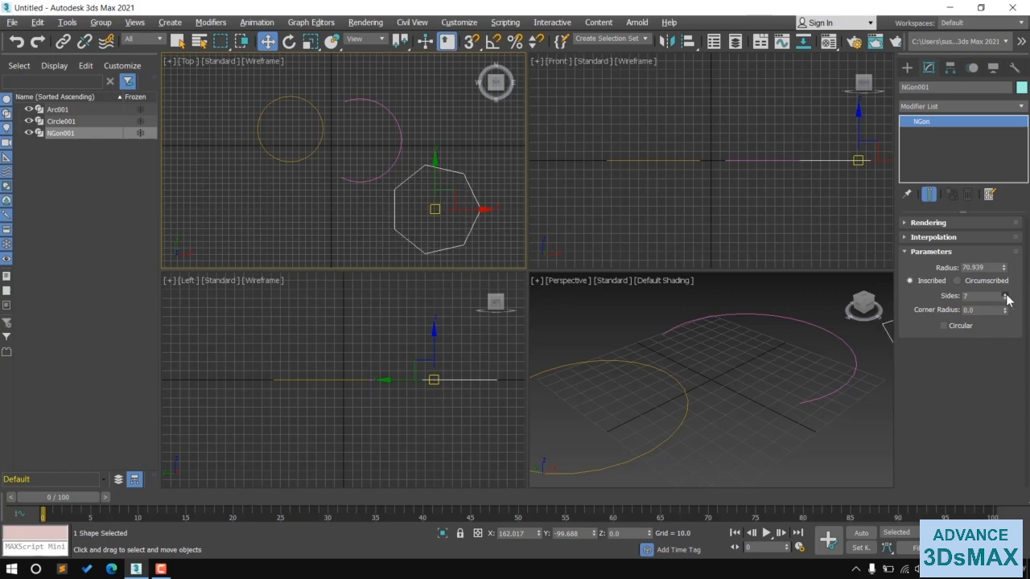
left_click(1005, 294)
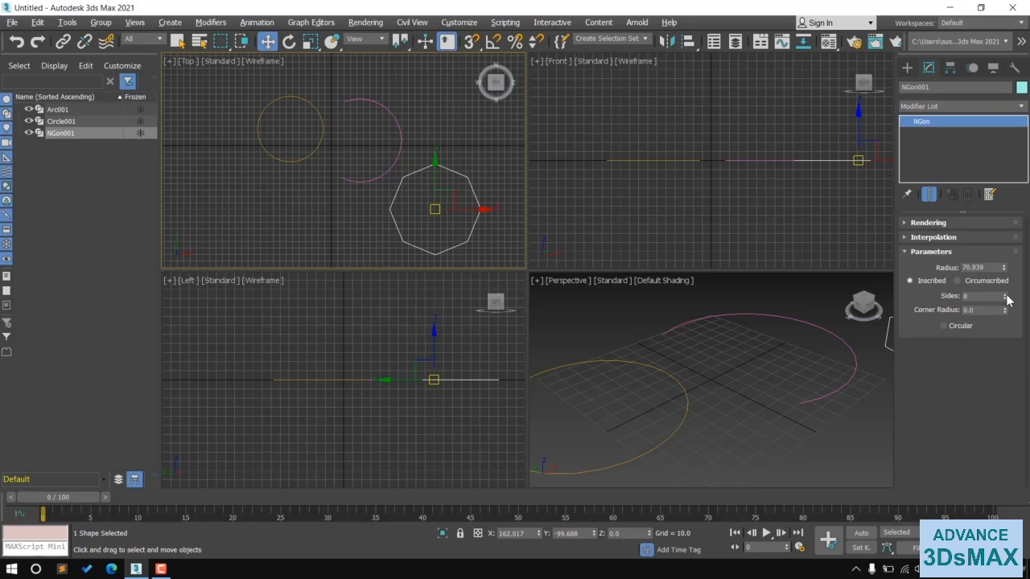
Place the text spline "MAX Text" in Arial at size 100 below the circle in the Top viewport
left_click(906, 68)
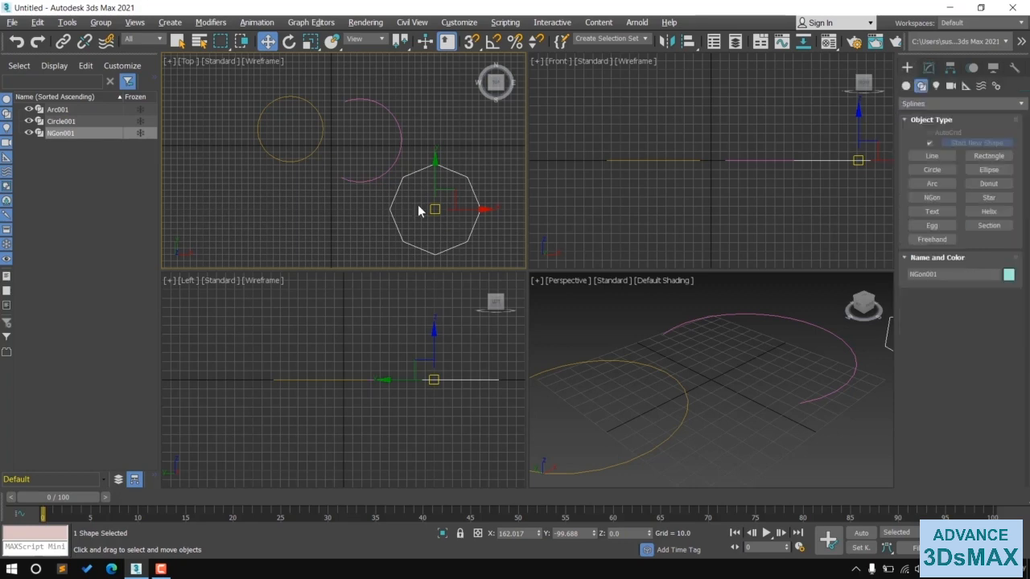
middle_click_drag(418, 205, 424, 193)
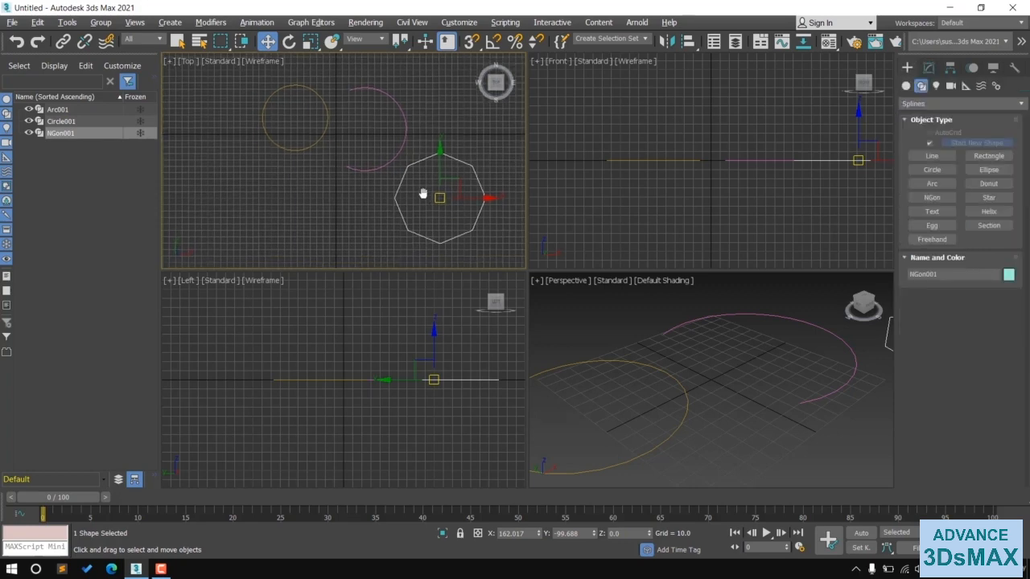
left_click(942, 212)
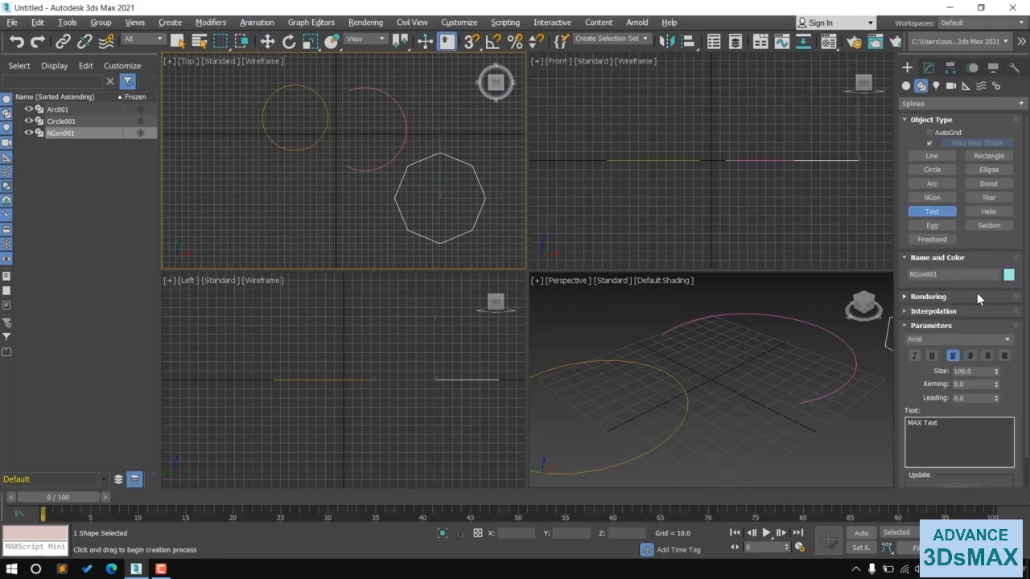
left_click_drag(964, 427, 867, 429)
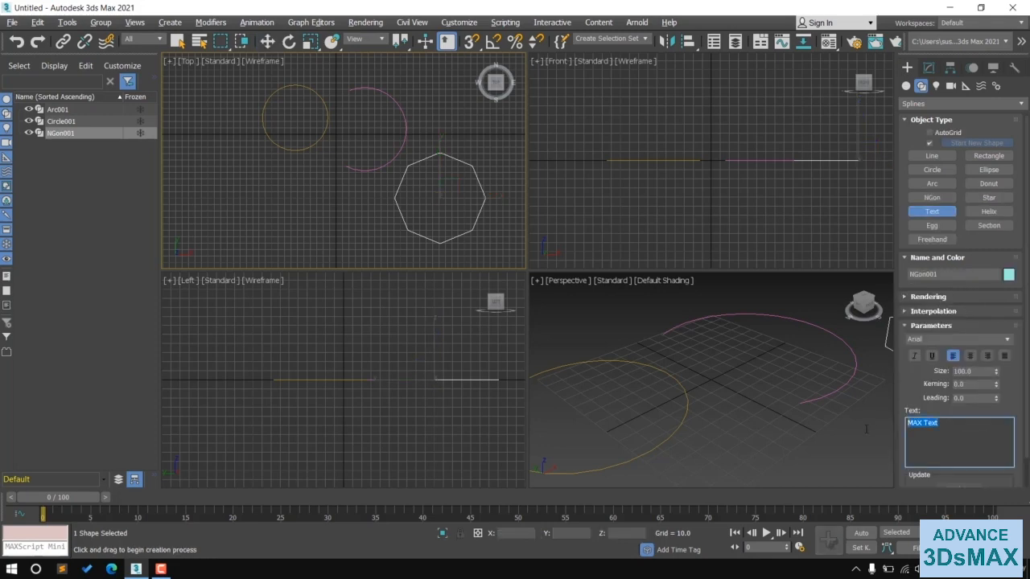
left_click(956, 421)
left_click_drag(952, 421, 885, 419)
middle_click_drag(391, 177, 414, 159)
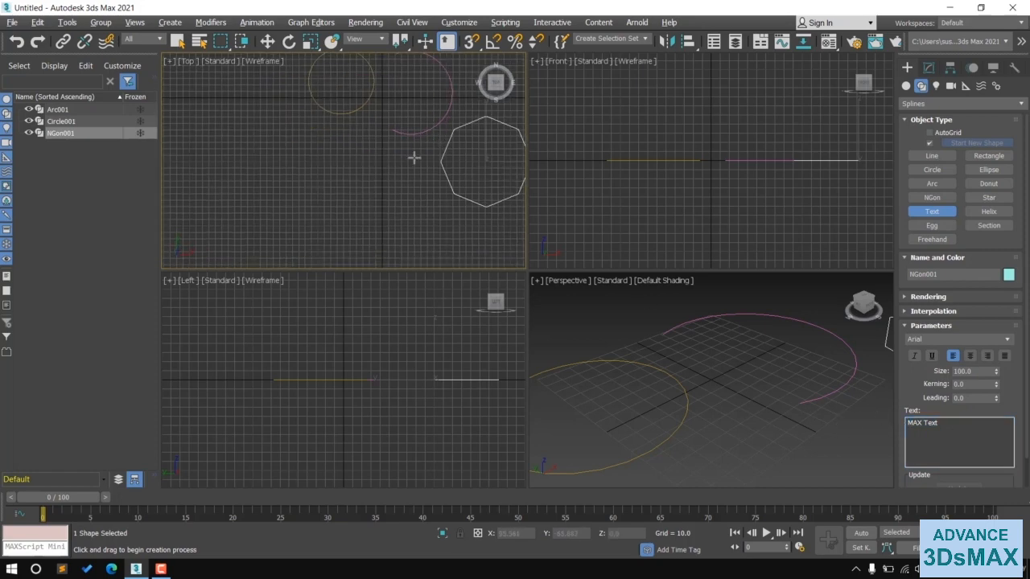
left_click(281, 202)
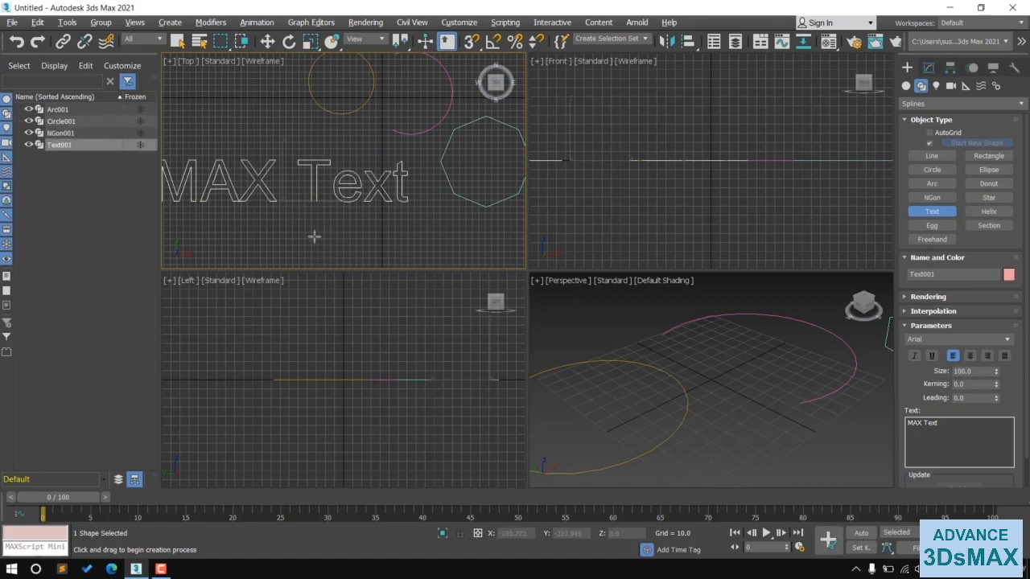
middle_click_drag(314, 205, 389, 206)
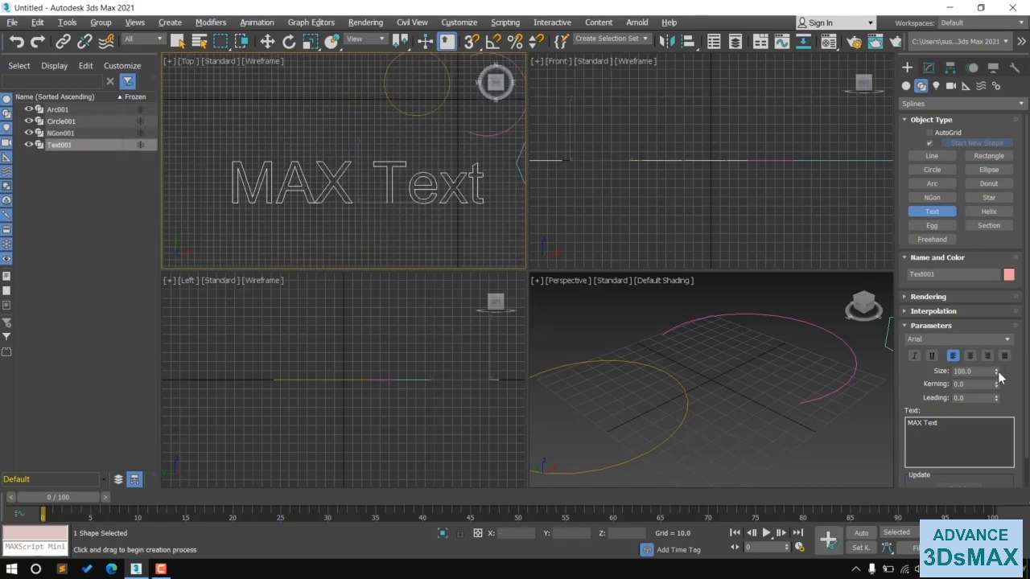
Reduce the text spline's size to 86 and further to 69.66
left_click_drag(997, 375, 997, 383)
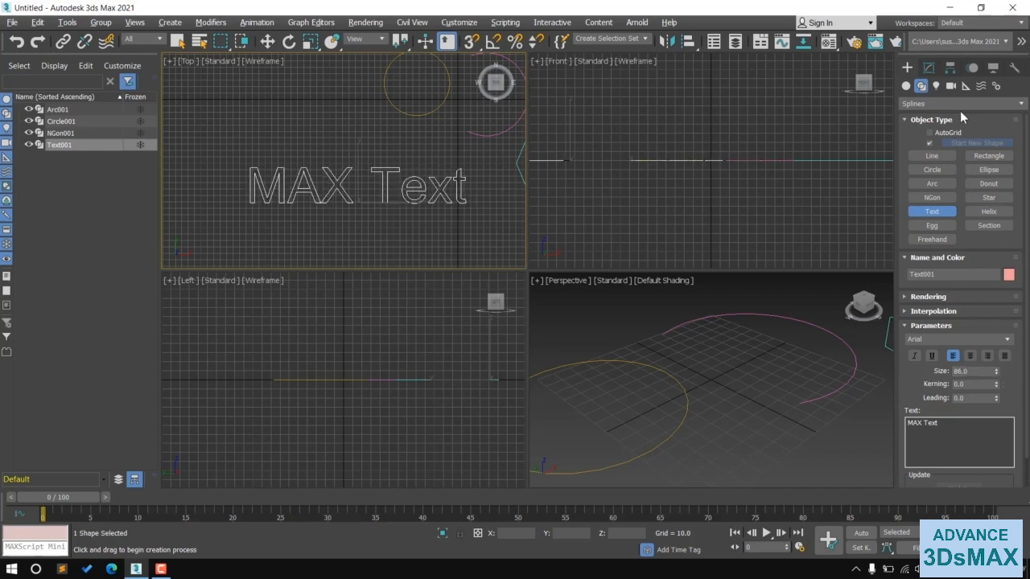
left_click(929, 68)
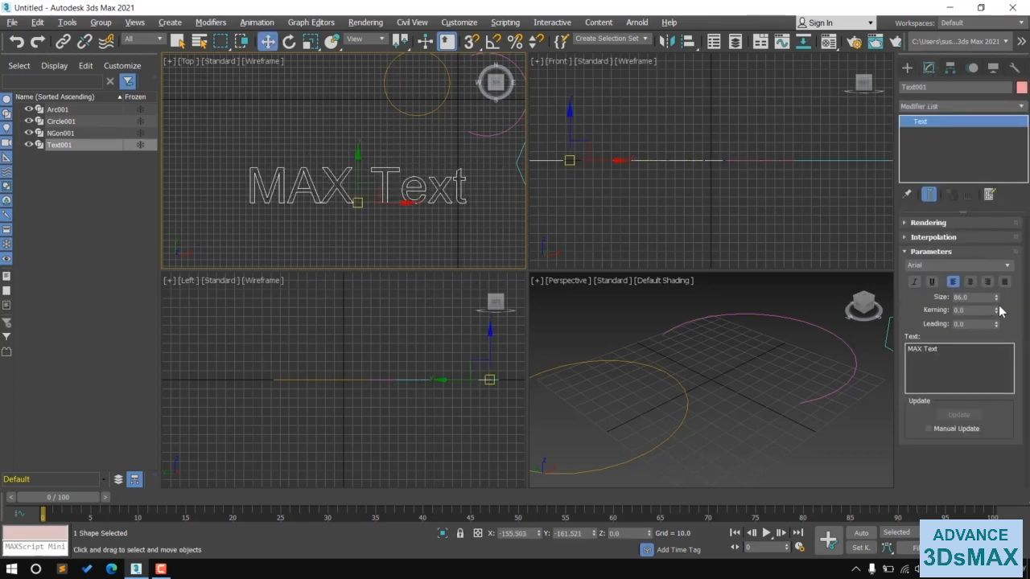
left_click_drag(997, 298, 989, 310)
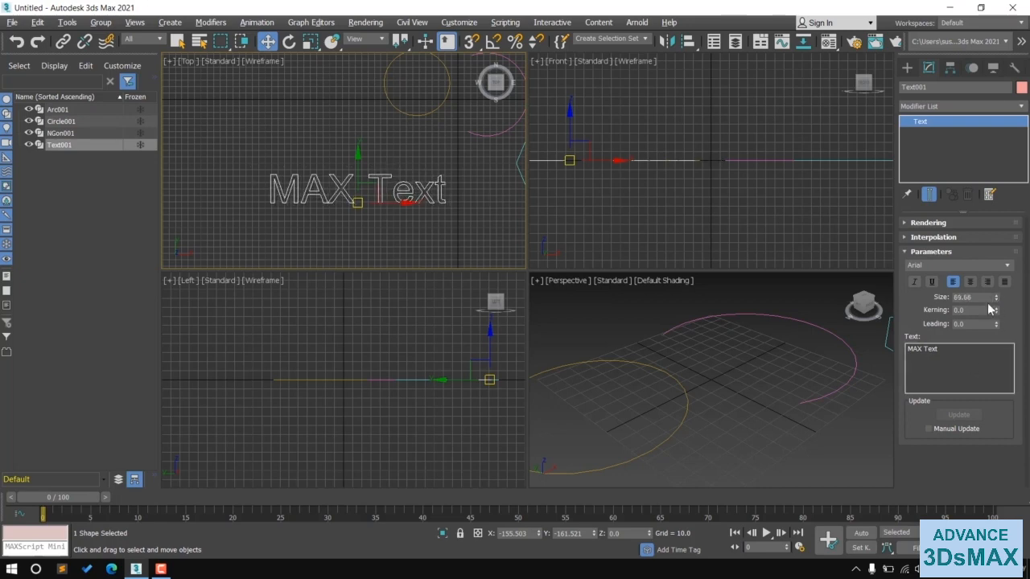
Try the Arial Bold and Arial Narrow Bold Italic fonts on the text spline and set its font to Baby Face
left_click(1007, 266)
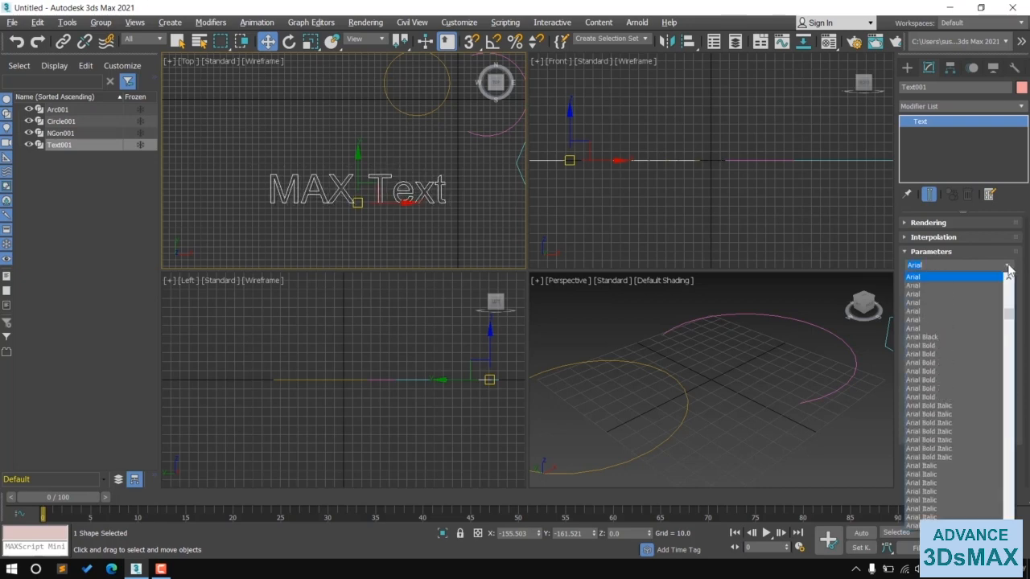
left_click(954, 362)
left_click(987, 265)
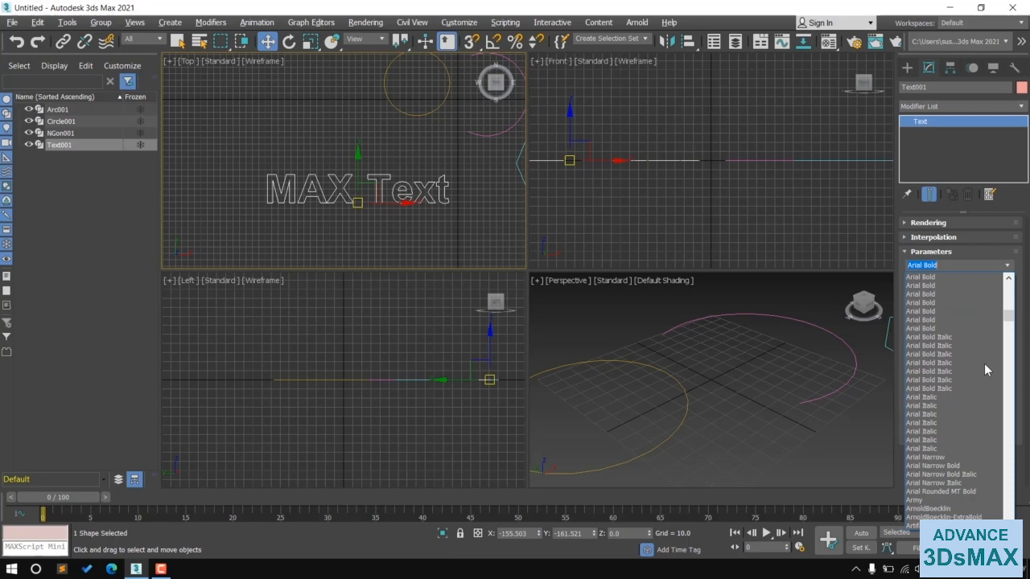
left_click(958, 474)
left_click(1007, 266)
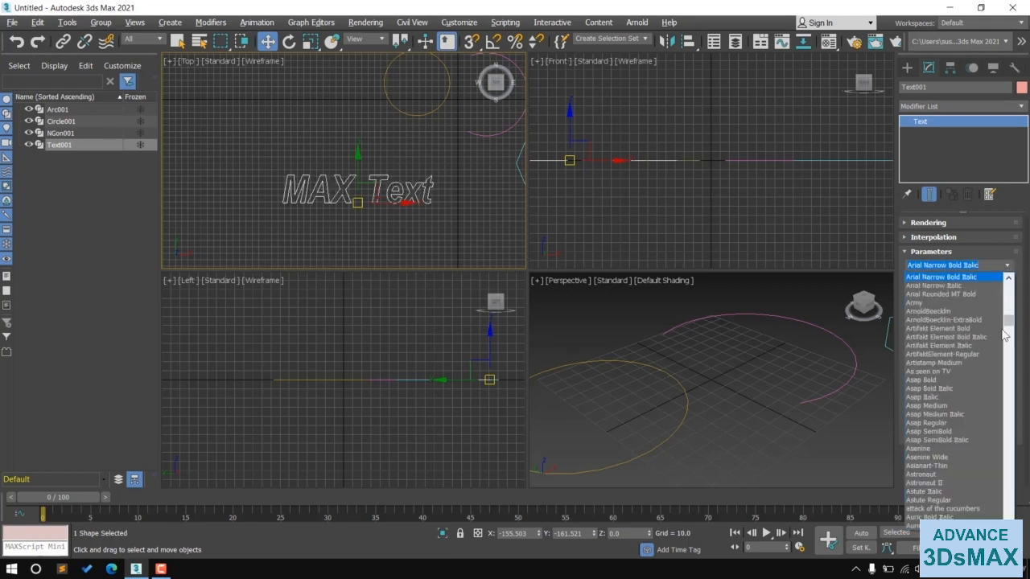
scroll(963, 503, "down", 4)
left_click(934, 500)
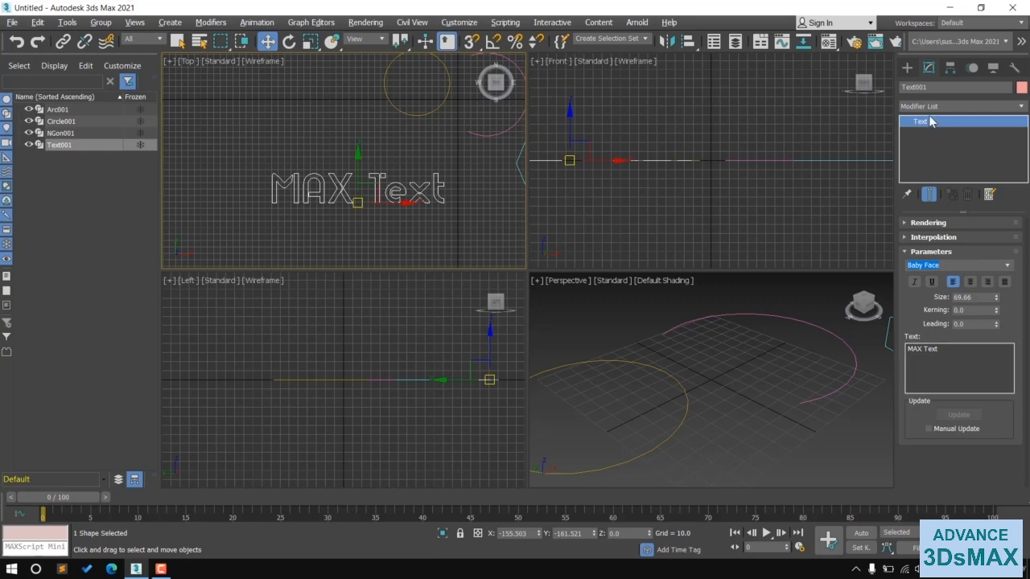
Draw an outlined egg spline below the text, about 163 long and 109 wide, with a thickness of about -12
left_click(907, 68)
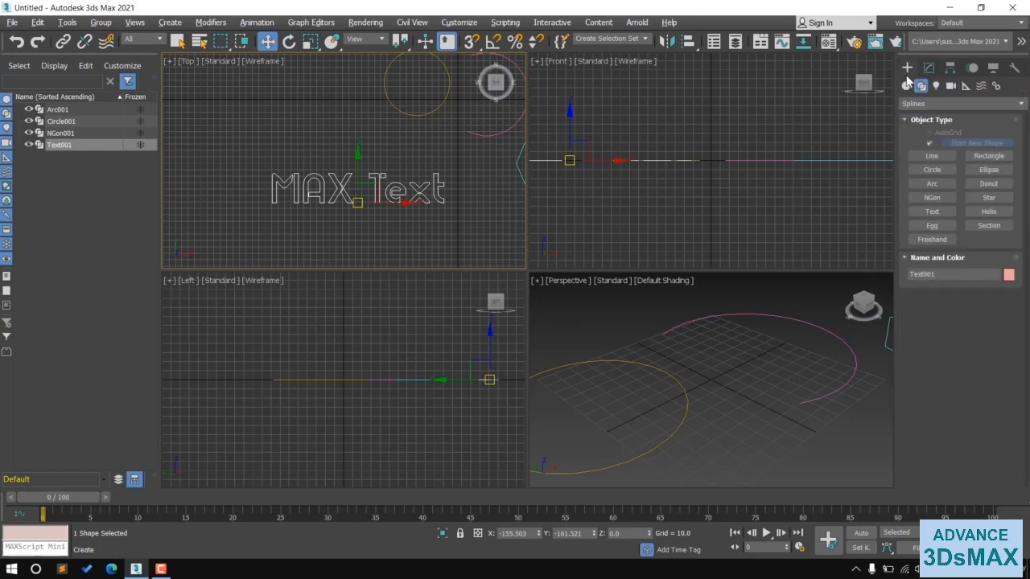
left_click(931, 226)
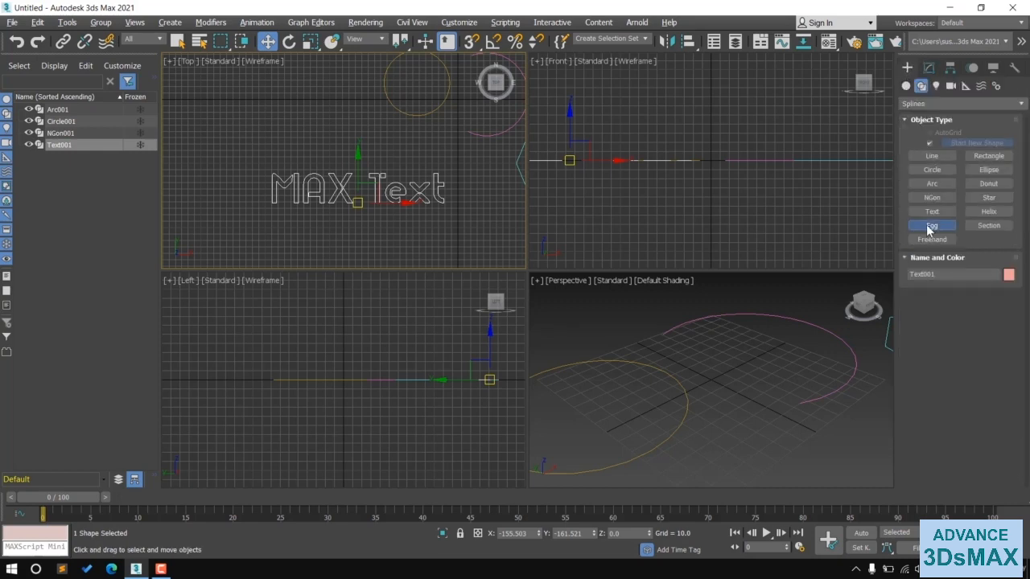
middle_click_drag(469, 218, 352, 145)
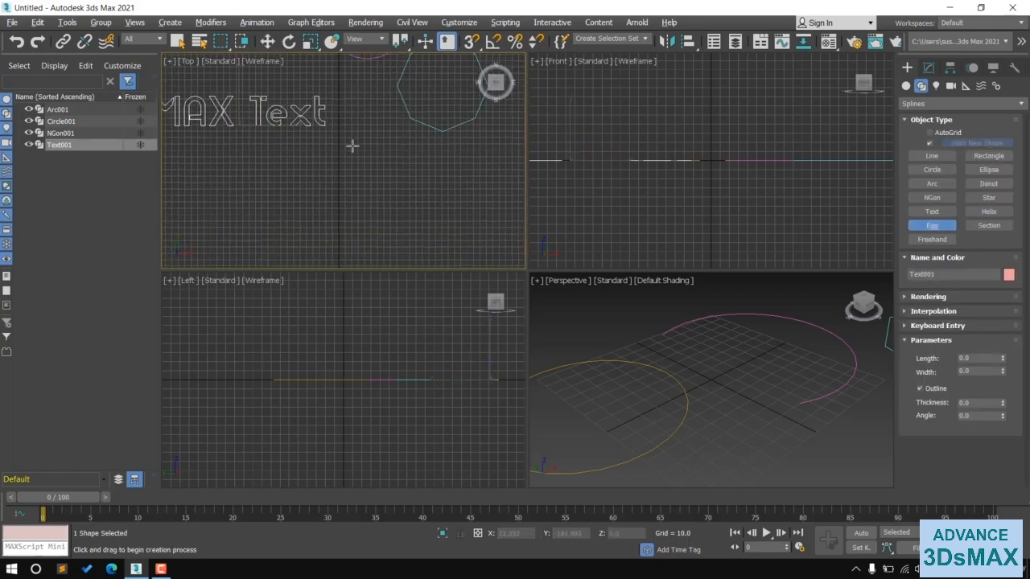
left_click_drag(337, 201, 381, 240)
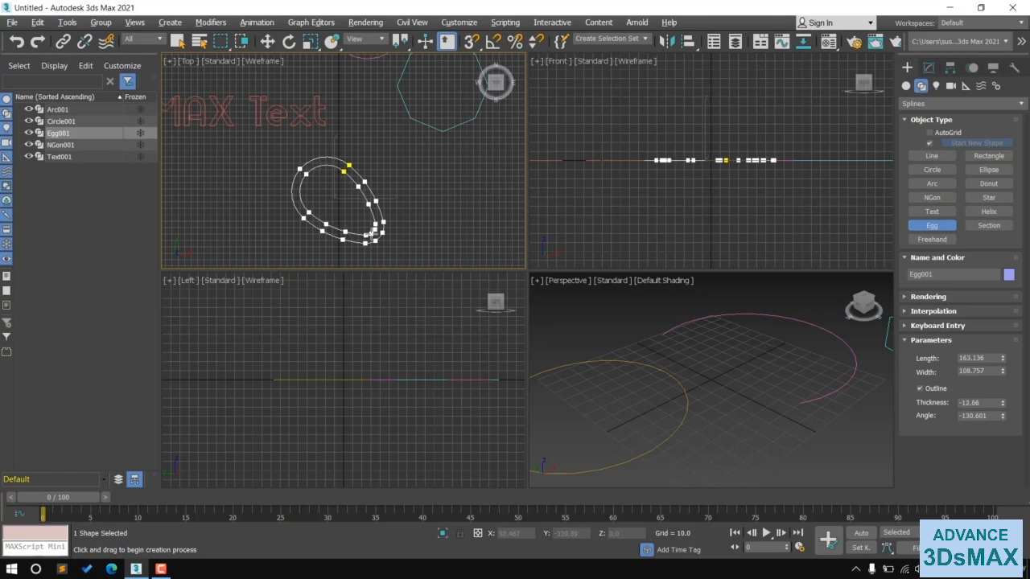
left_click(372, 233)
key("w")
middle_click_drag(396, 200, 442, 230)
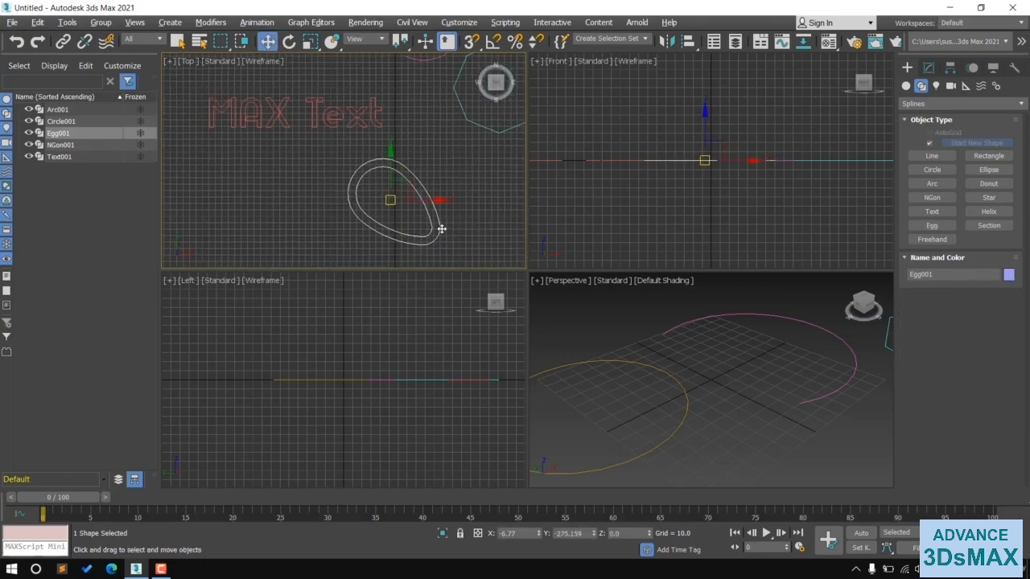
Set the egg's length to 169.286, width to 112.857, outline thickness to -7.96 and angle to 10.799
left_click(931, 68)
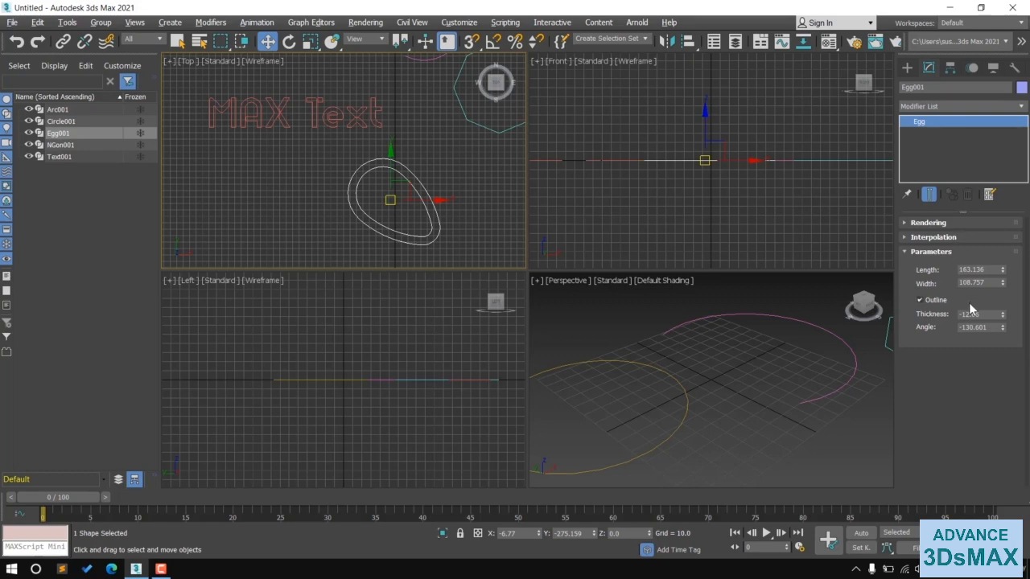
middle_click_drag(432, 206, 407, 219)
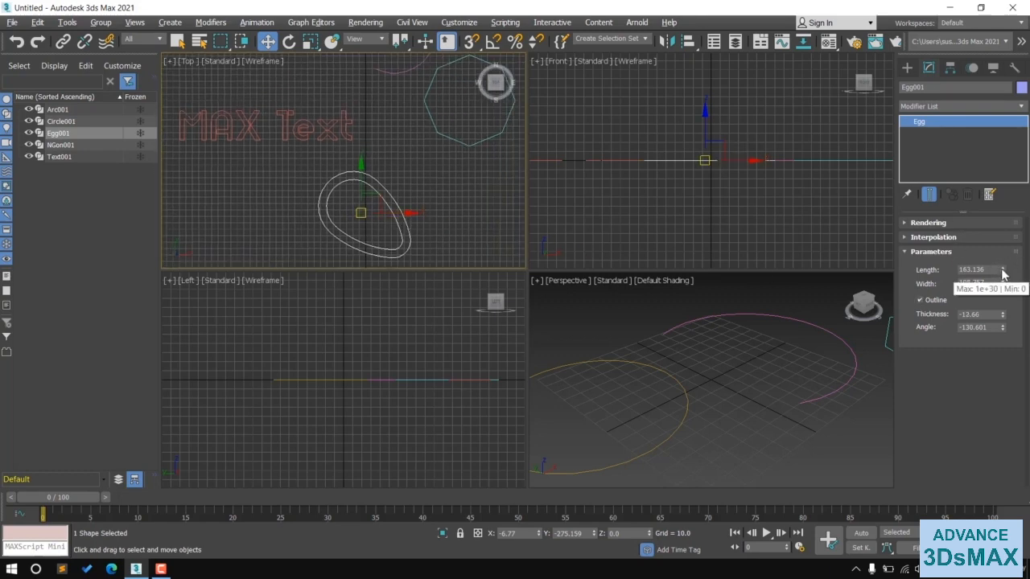
left_click_drag(1003, 271, 994, 272)
left_click_drag(1003, 314, 421, 227)
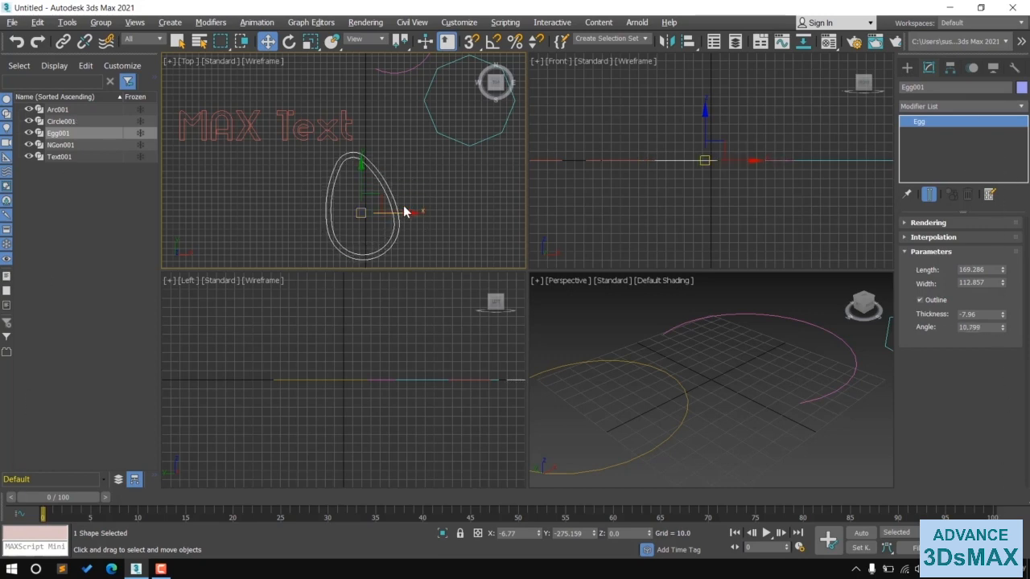
Draw a winding open Freehand spline beside the egg in the Top viewport with granularity 3 and threshold 10
left_click(907, 68)
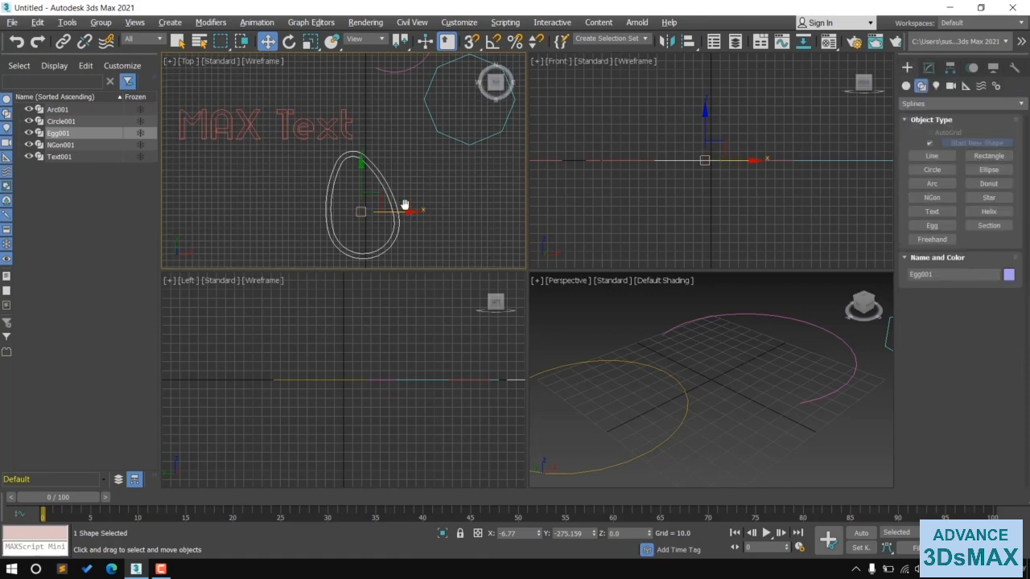
middle_click_drag(404, 207, 443, 141)
middle_click_drag(409, 224, 483, 211)
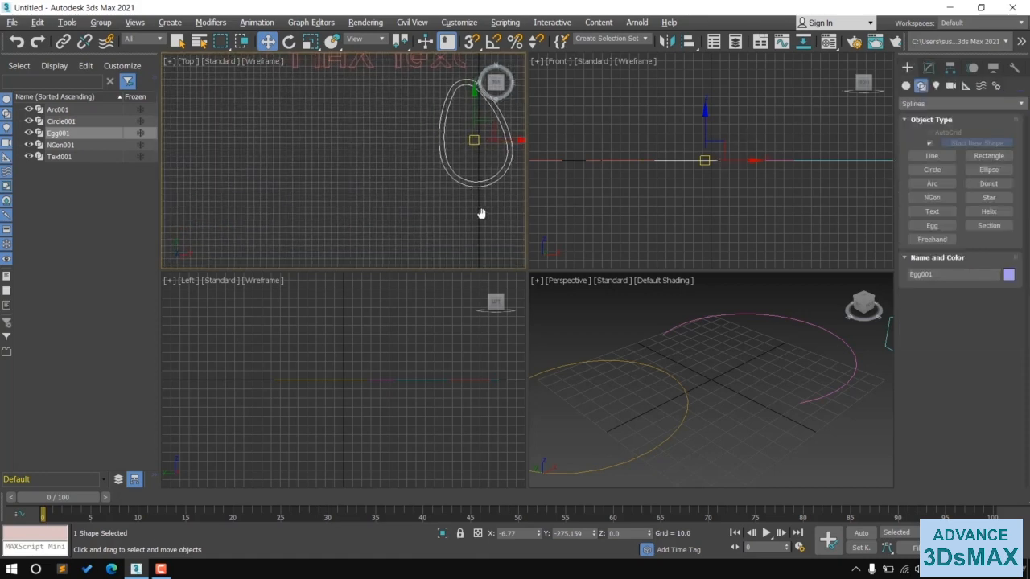
left_click(933, 239)
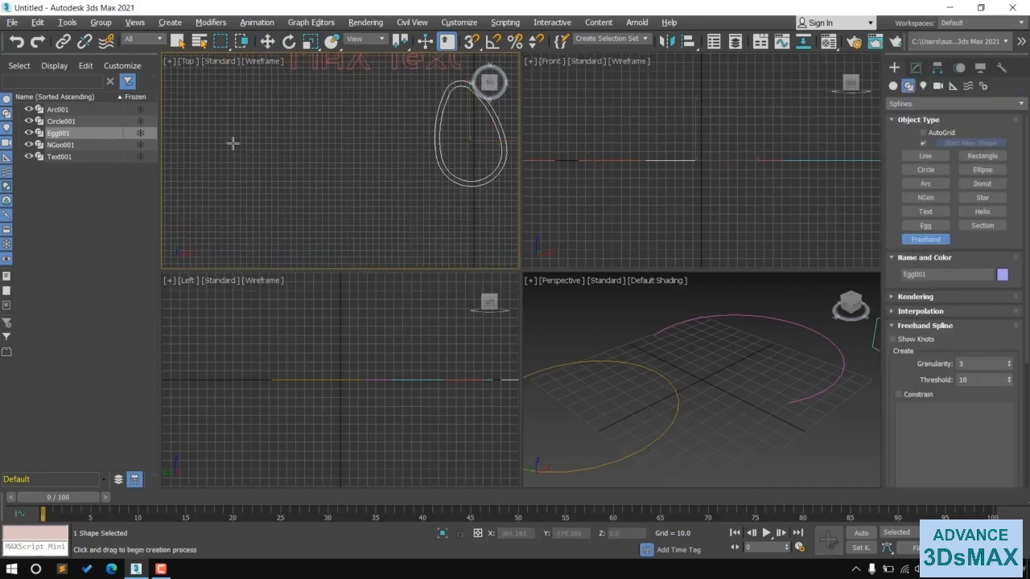
mouse_move(235, 140)
left_mouse_down()
mouse_move(301, 140)
mouse_move(297, 212)
mouse_move(341, 140)
mouse_move(374, 196)
mouse_move(410, 203)
mouse_move(440, 241)
mouse_move(307, 263)
mouse_move(218, 210)
mouse_move(198, 156)
mouse_move(234, 95)
left_mouse_up()
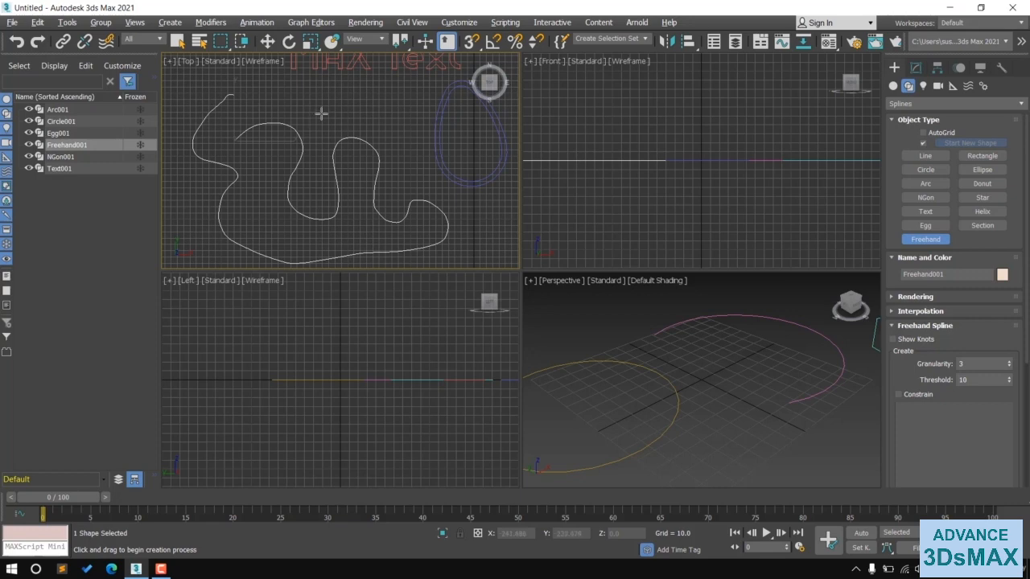
key("w")
scroll(320, 114, "down", 2)
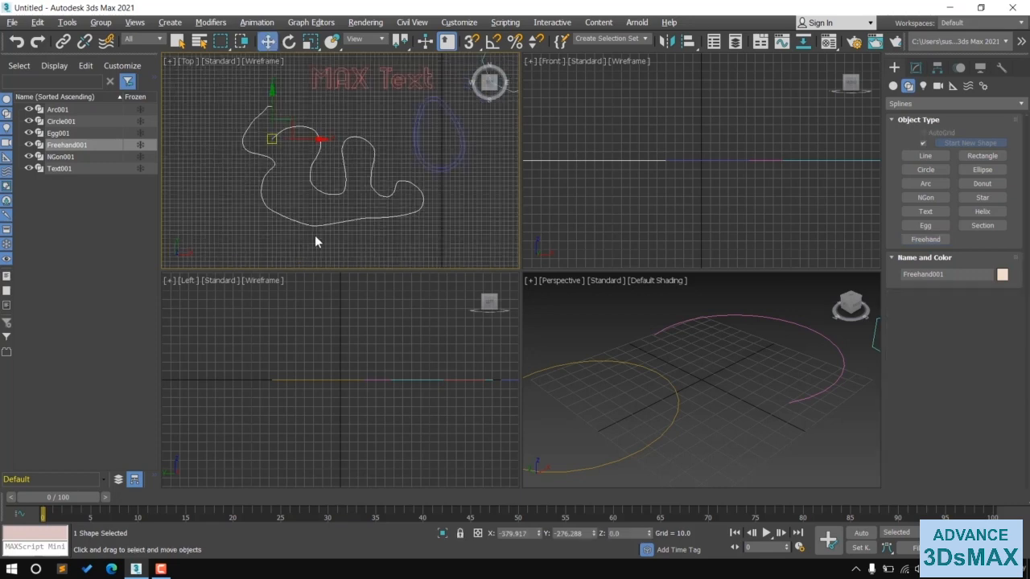
Try a sampling value of 20 on the freehand spline in the maximized Top viewport and reset it to 0
left_click(916, 69)
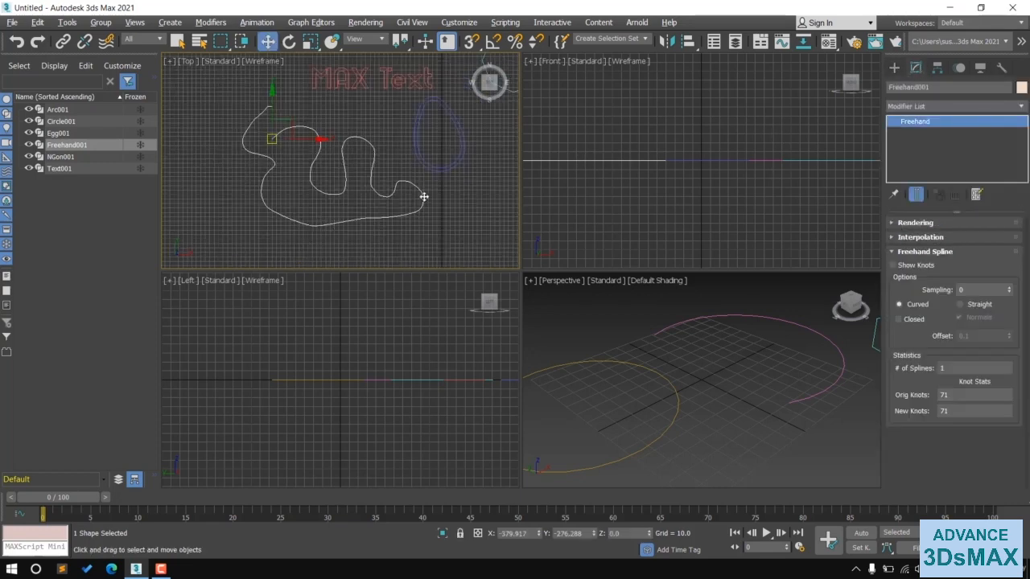
key("alt+w")
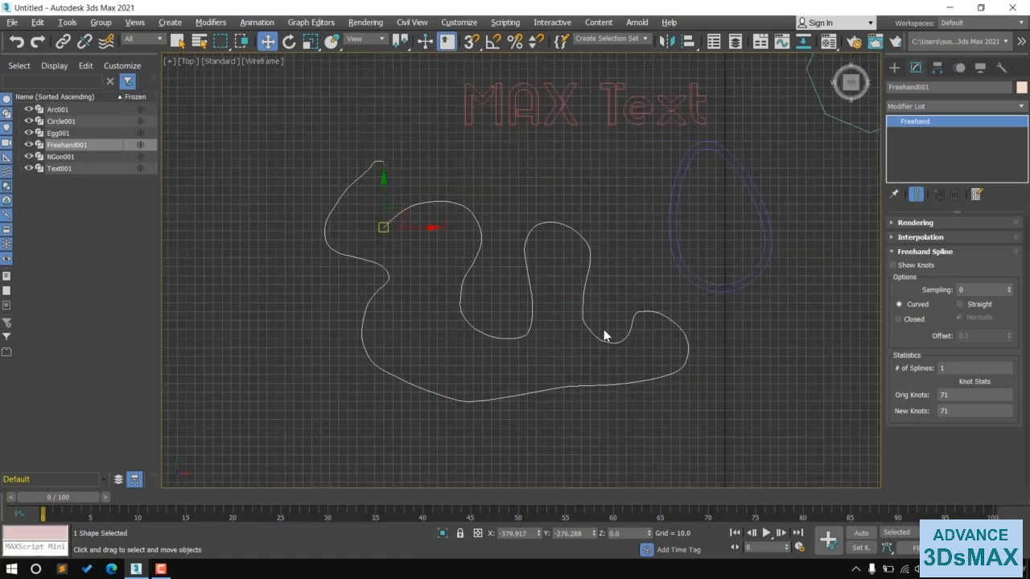
middle_click_drag(604, 330, 615, 339)
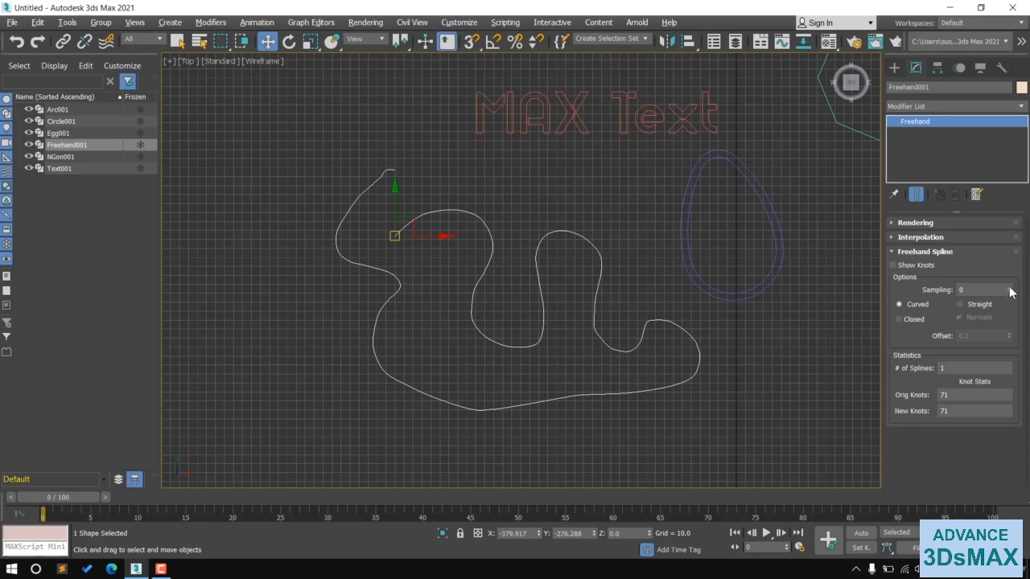
left_click_drag(1009, 291, 1005, 259)
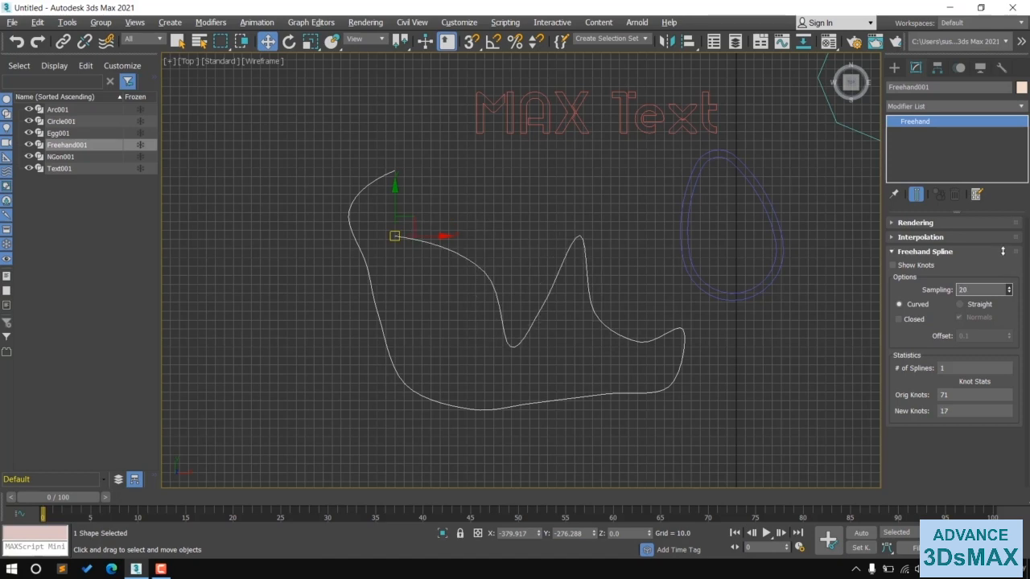
left_click_drag(1003, 251, 1013, 288)
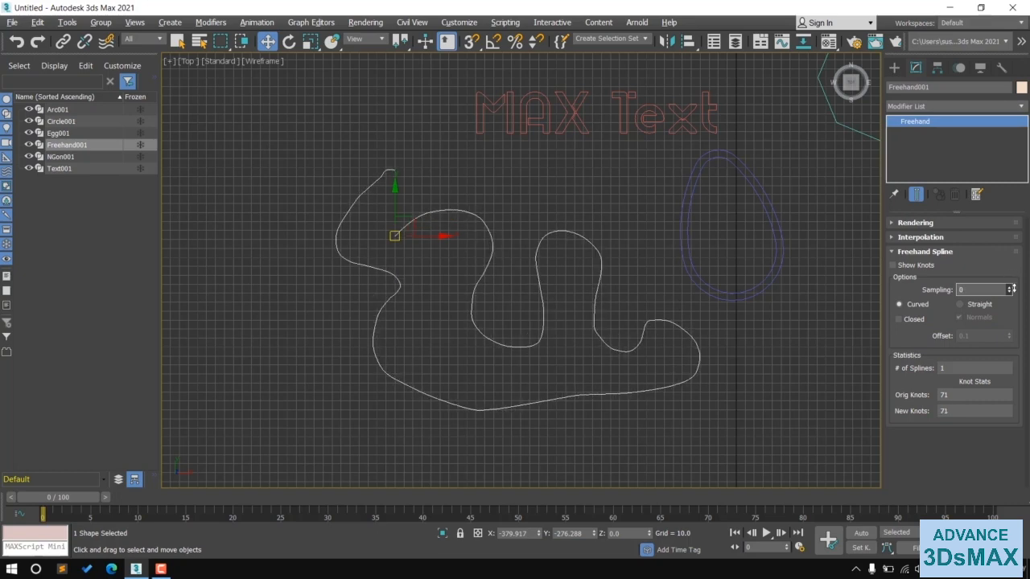